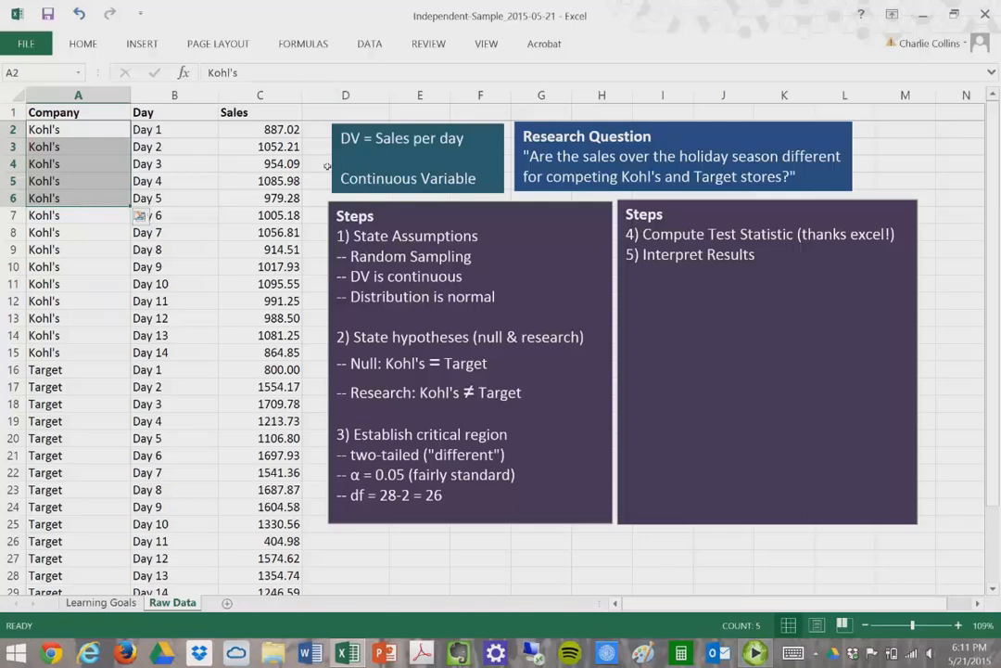
Extend the Sales column header in C1 to read "Sales Per Day"
left_click(434, 160)
left_click_drag(482, 143, 334, 136)
double_click(266, 115)
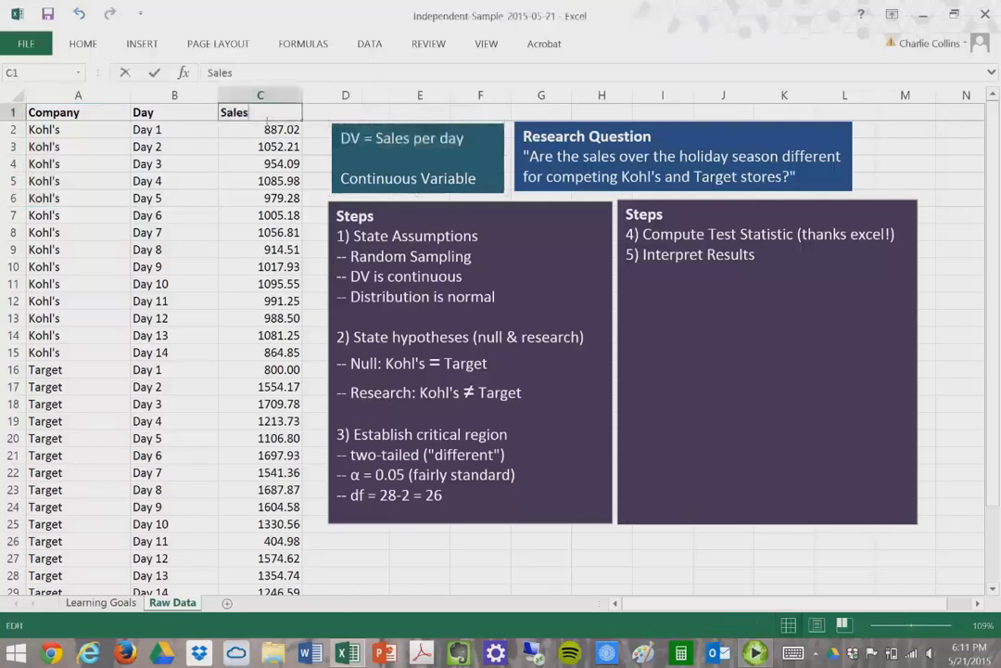
type("Per Day")
key("Return")
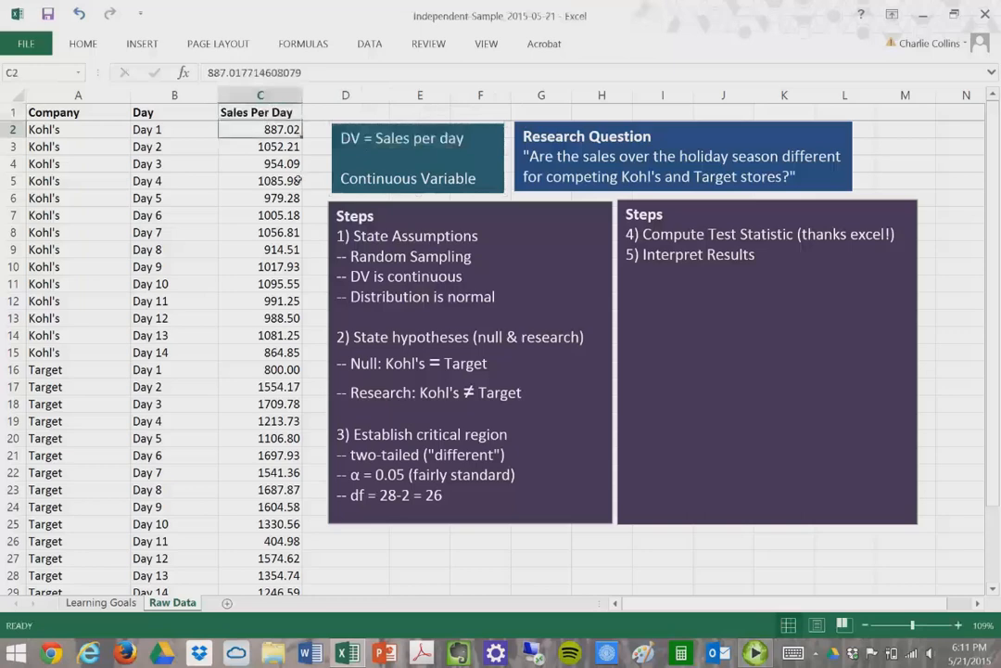
Look through the Day column entries for Kohl's, from Day 1 through Day 14
key("Left")
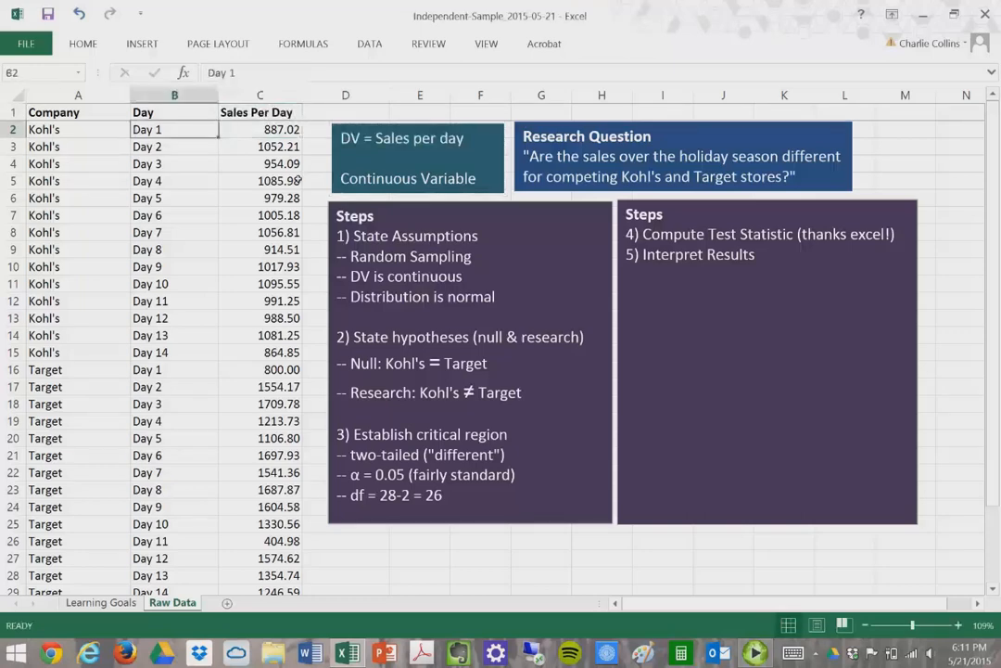
key("Down")
key("Down")
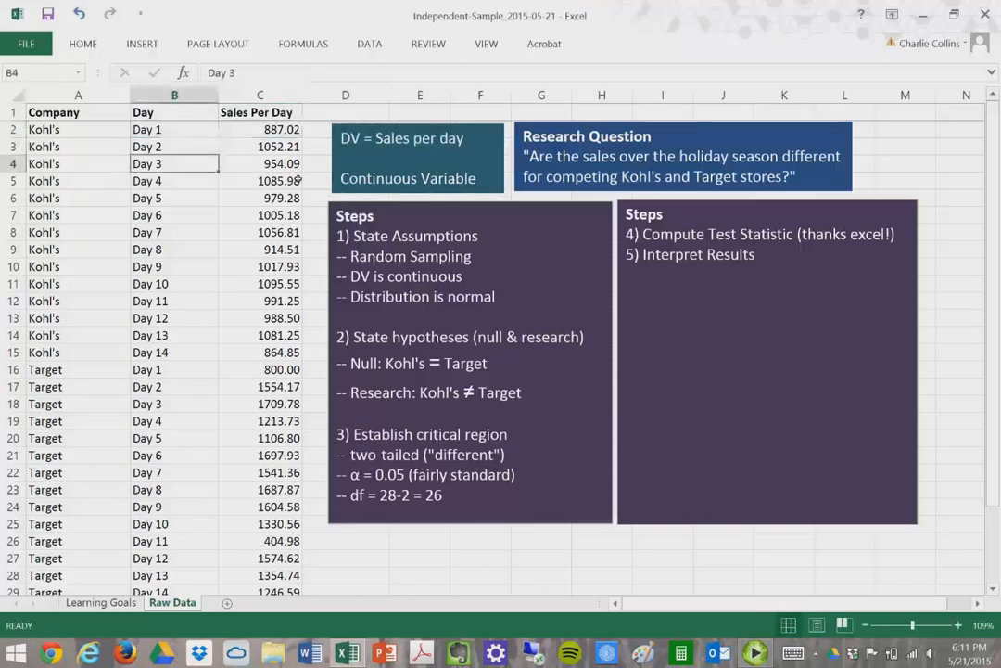
key("Down")
key("Down")
key("Down")
key("Down")
key("Down")
key("Down")
key("Down")
key("Down")
key("Down")
key("Down")
key("Down")
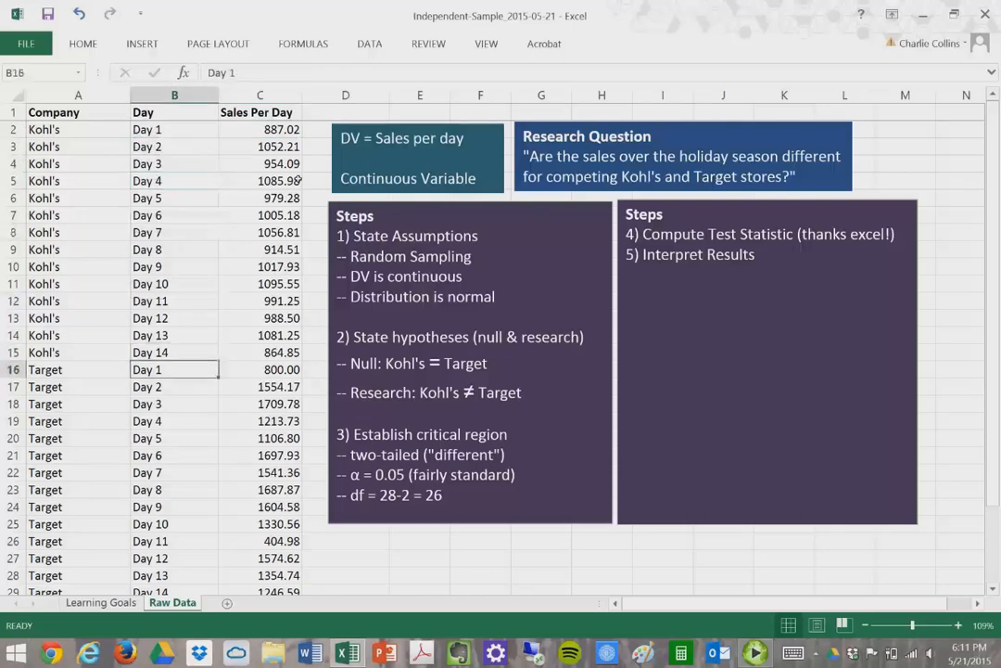
key("shift+Up")
key("shift+Up")
key("shift+Up")
key("shift+Up")
key("shift+Up")
key("shift+Up")
key("shift+Up")
key("shift+Up")
key("shift+Up")
key("shift+Up")
key("shift+Up")
key("shift+Up")
key("shift+Up")
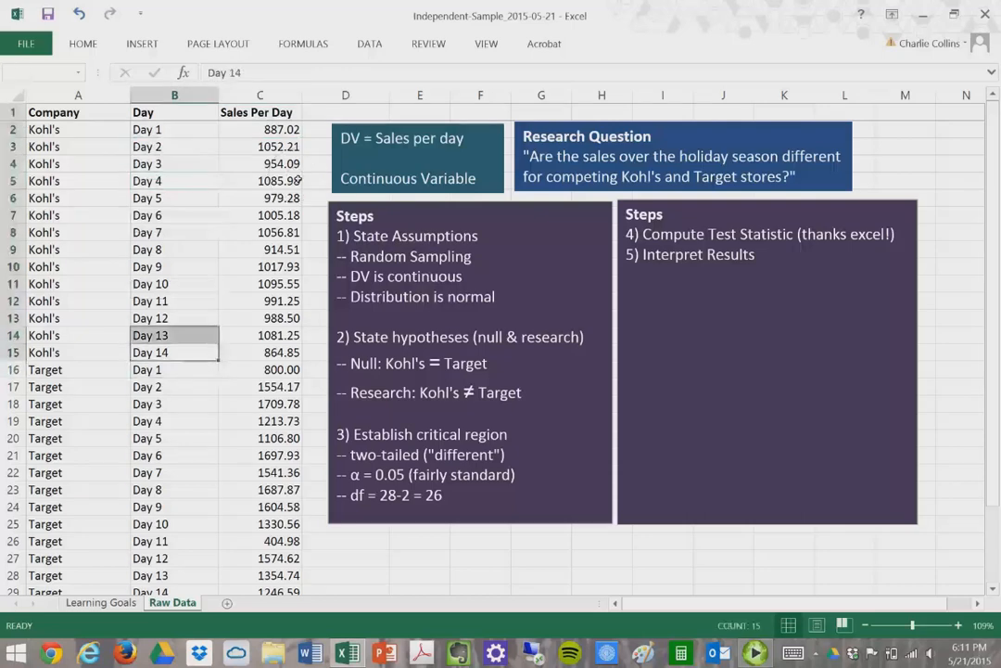
left_click(176, 150)
Examine the Kohl's and Target groups in the Company column and the Kohl's sales values
left_click(99, 115)
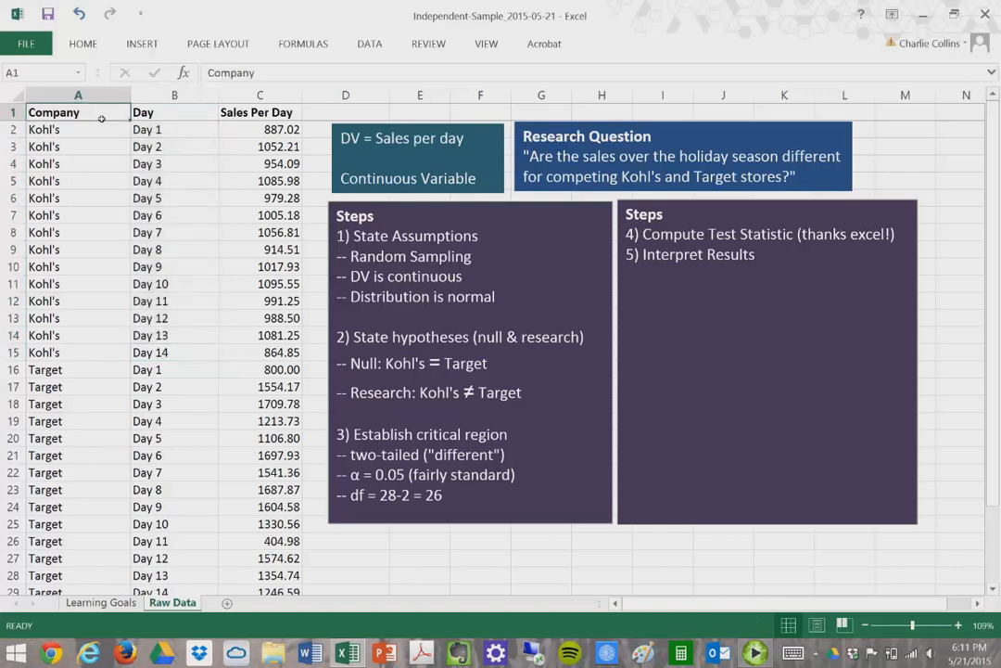
left_click_drag(80, 135, 77, 577)
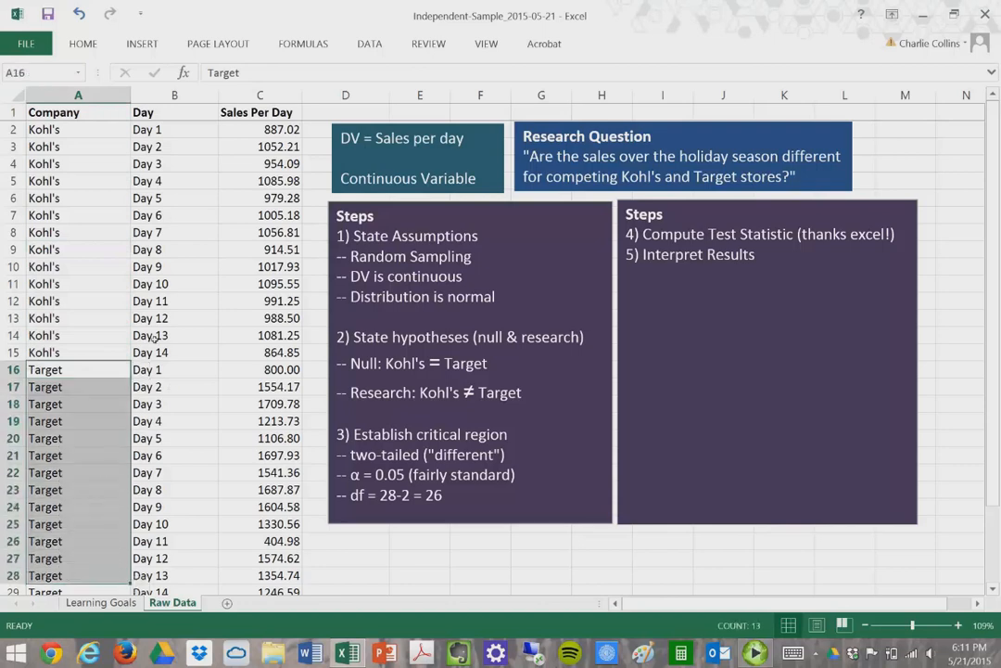
scroll(152, 339, "down", 1)
scroll(155, 335, "up", 1)
left_click_drag(253, 130, 238, 352)
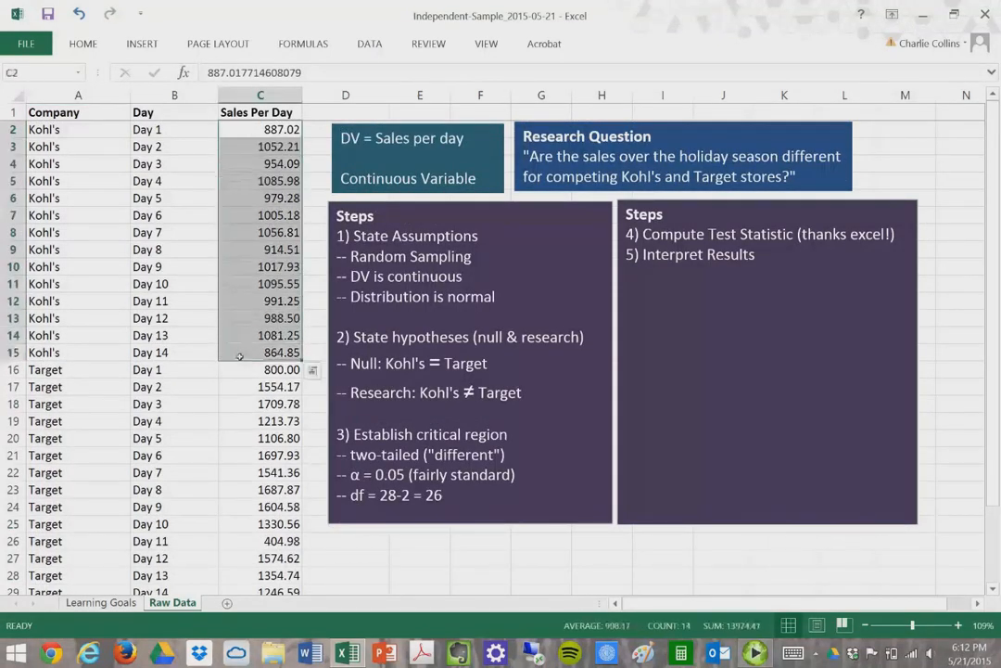
Review the research question, the test assumptions, and the null and research hypotheses in the text boxes
left_click(565, 193)
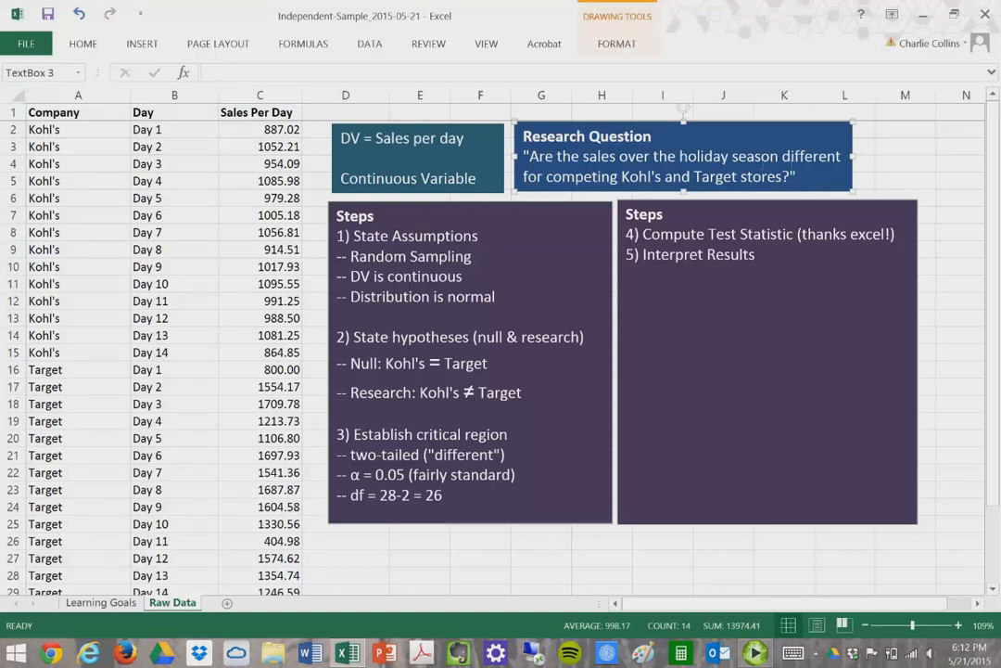
left_click_drag(781, 156, 851, 159)
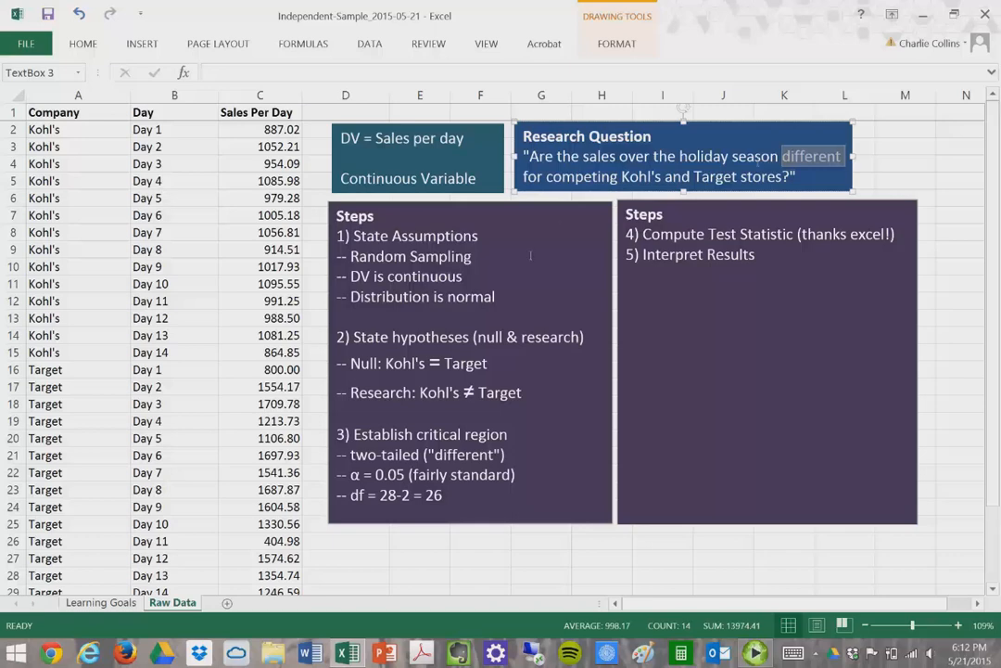
left_click(527, 299)
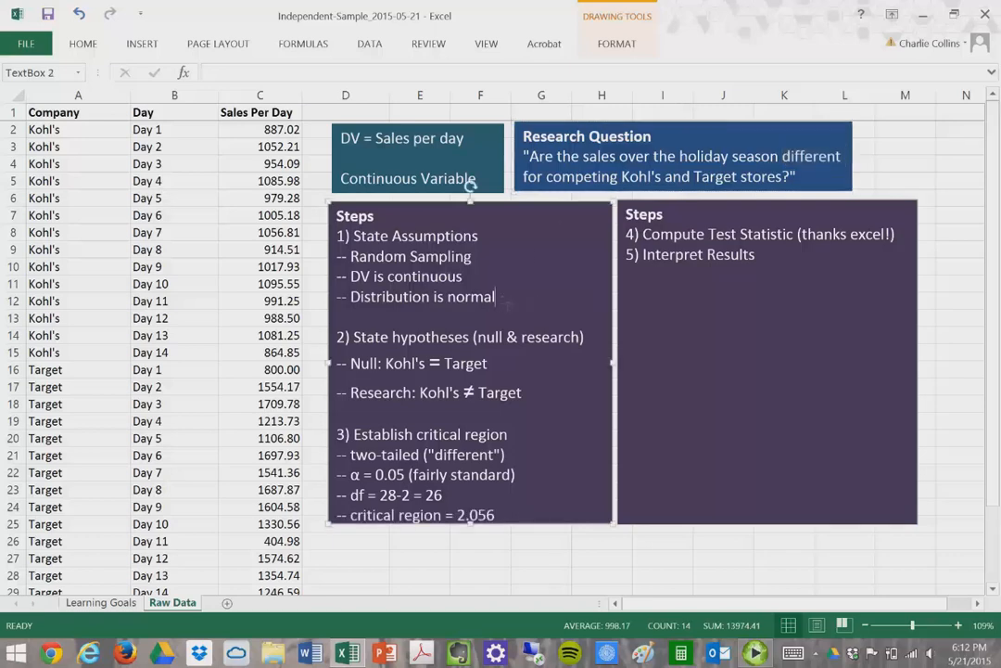
left_click_drag(509, 299, 338, 233)
left_click(524, 297)
left_click_drag(337, 337, 522, 393)
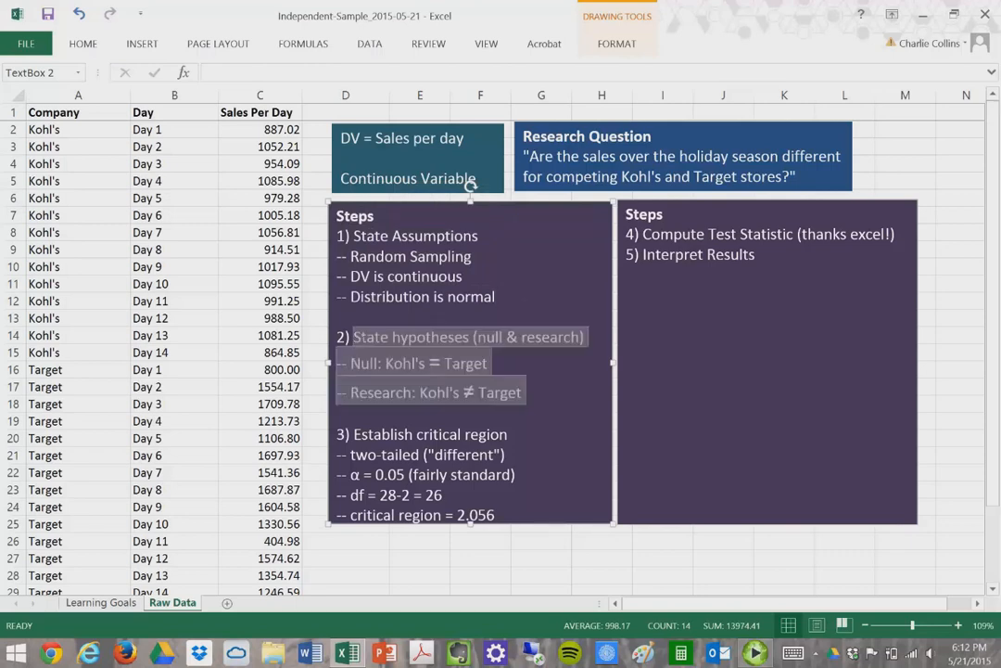
left_click(519, 369)
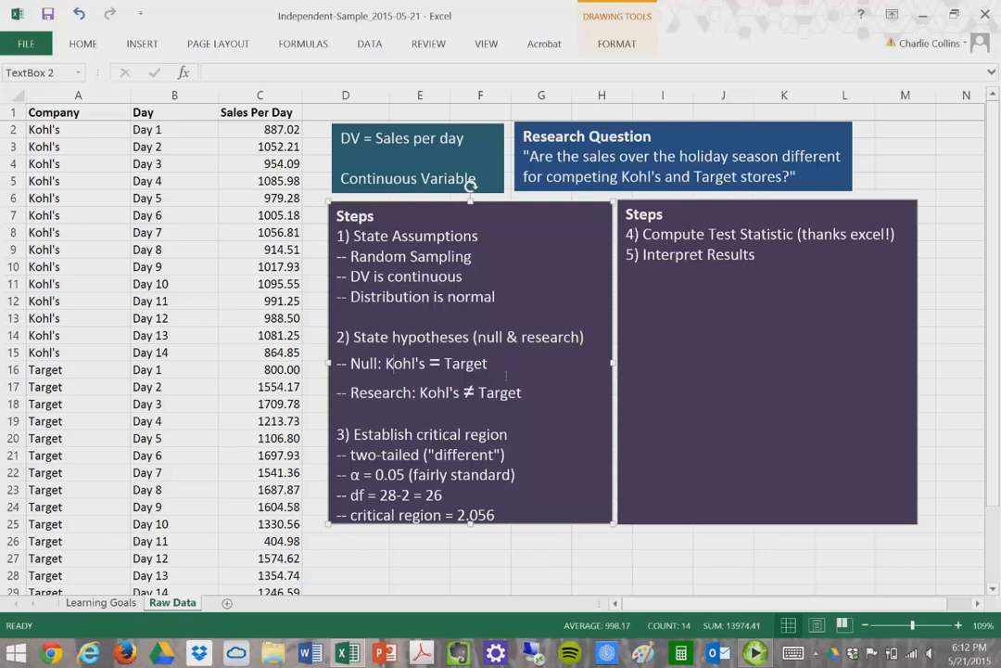
left_click_drag(386, 364, 489, 364)
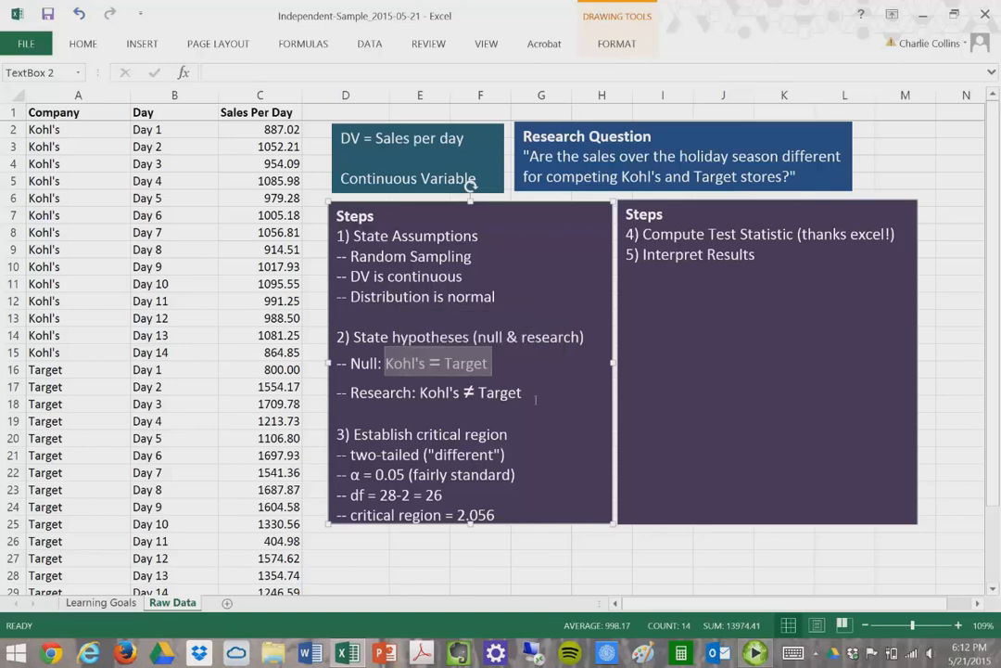
left_click_drag(526, 393, 413, 393)
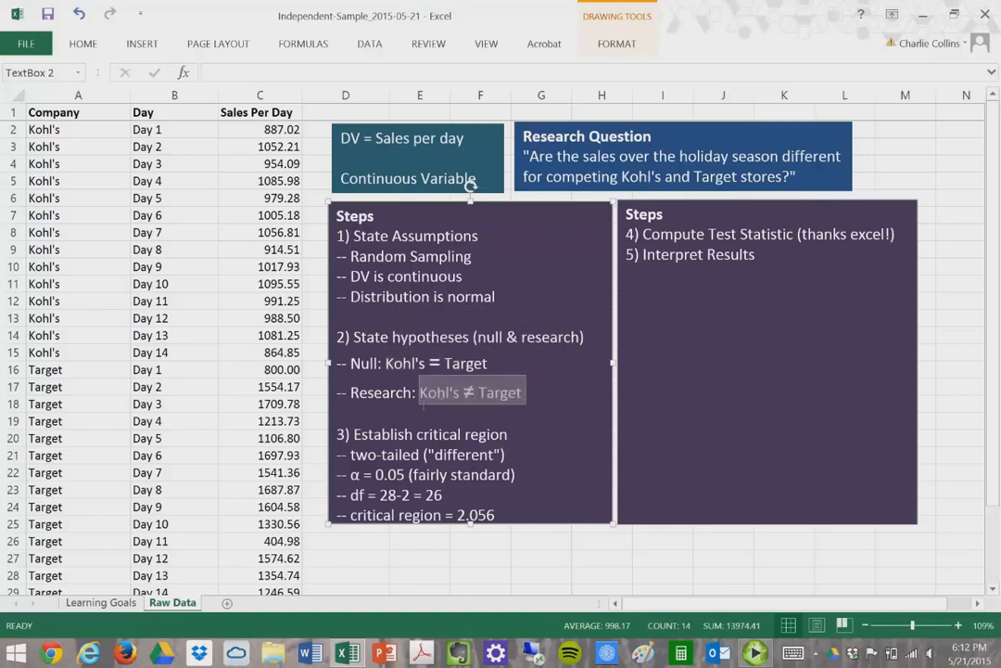
Extend the lower edge of the text box with steps 1 to 3 so the critical region line fits inside
left_click(567, 445)
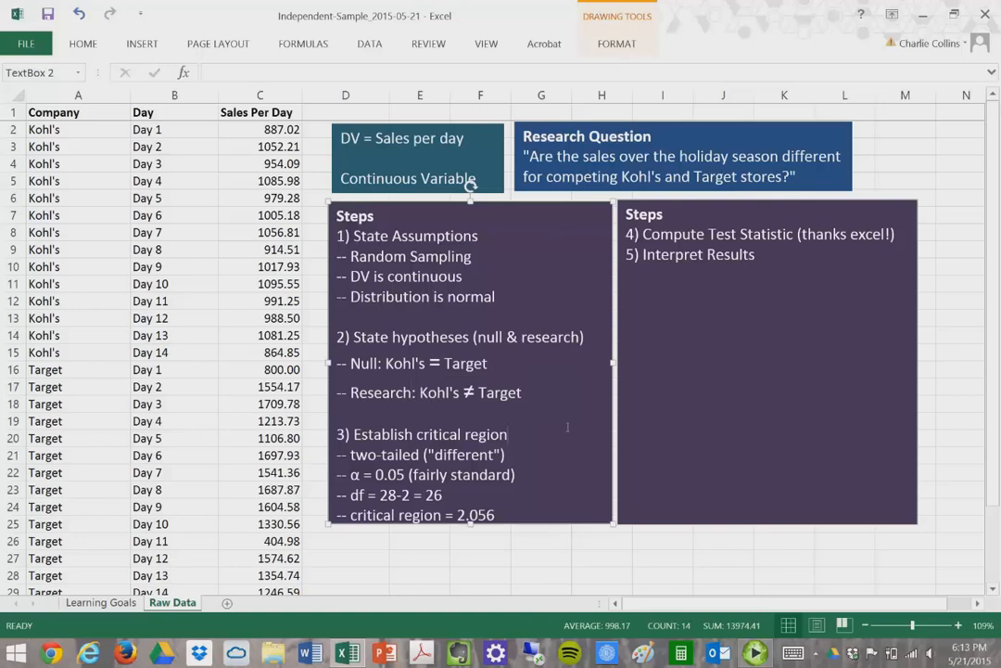
mouse_move(470, 525)
left_mouse_down()
mouse_move(475, 607)
mouse_move(471, 546)
left_mouse_up()
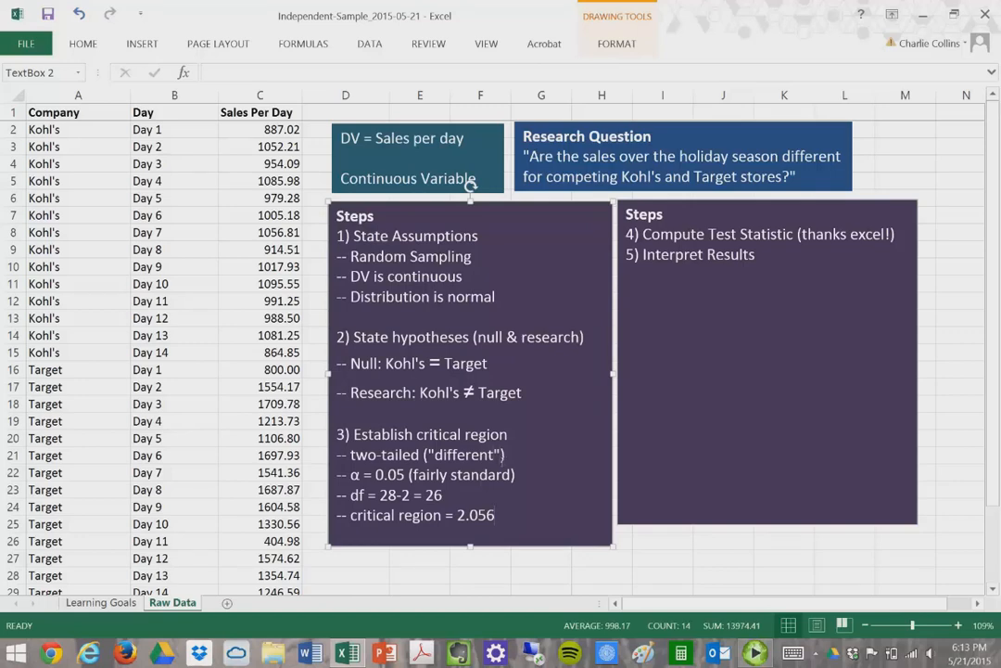
Review the two-tailed, df and critical region entries under step 3, plus steps 4 and 5 in the adjacent text box
left_click_drag(496, 454, 434, 454)
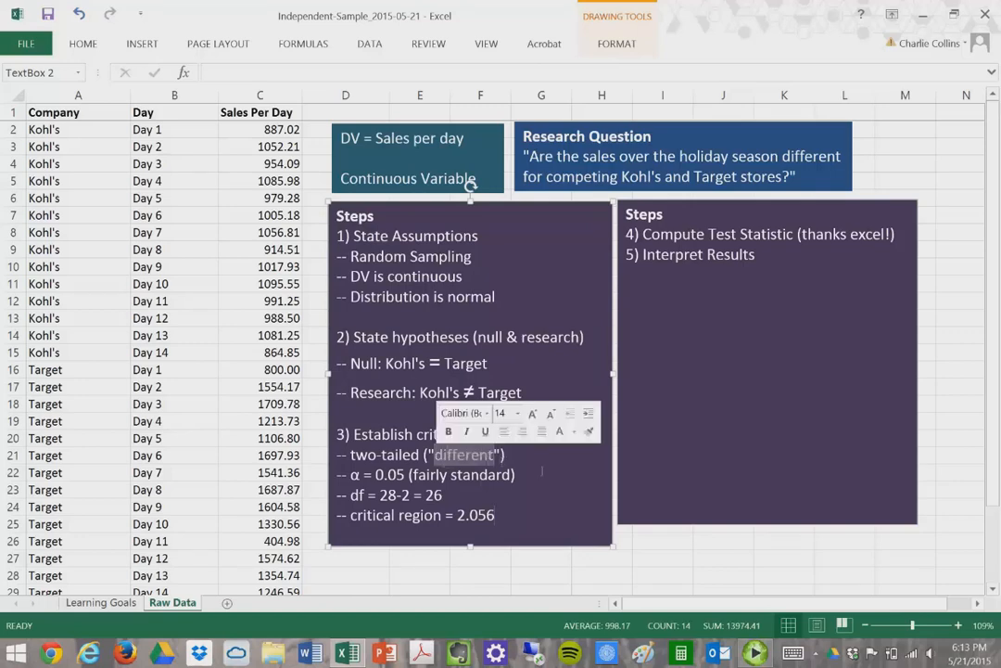
left_click(403, 455)
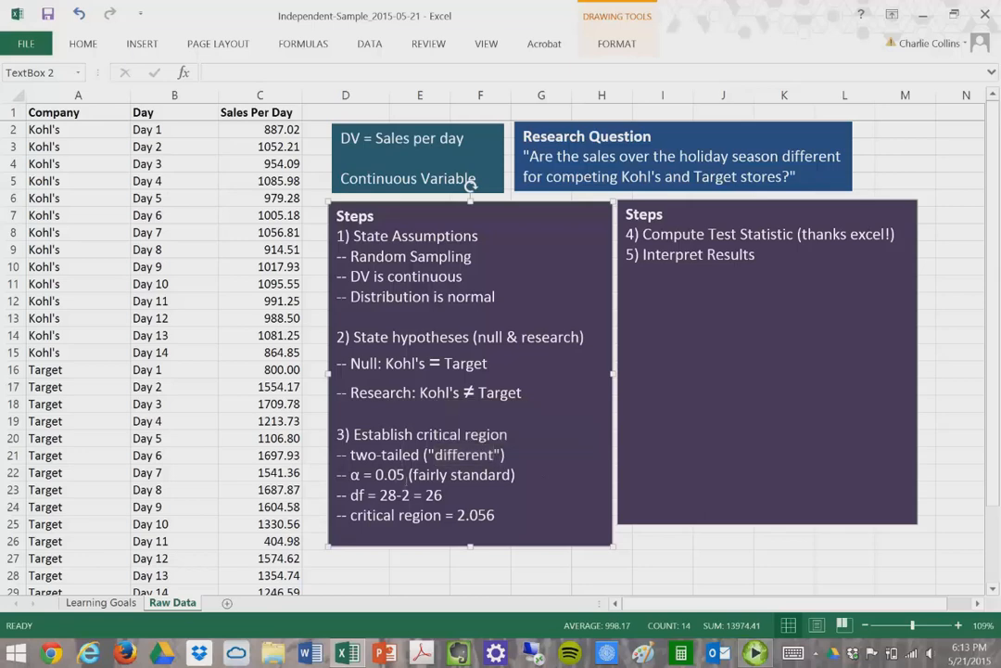
left_click_drag(445, 495, 344, 506)
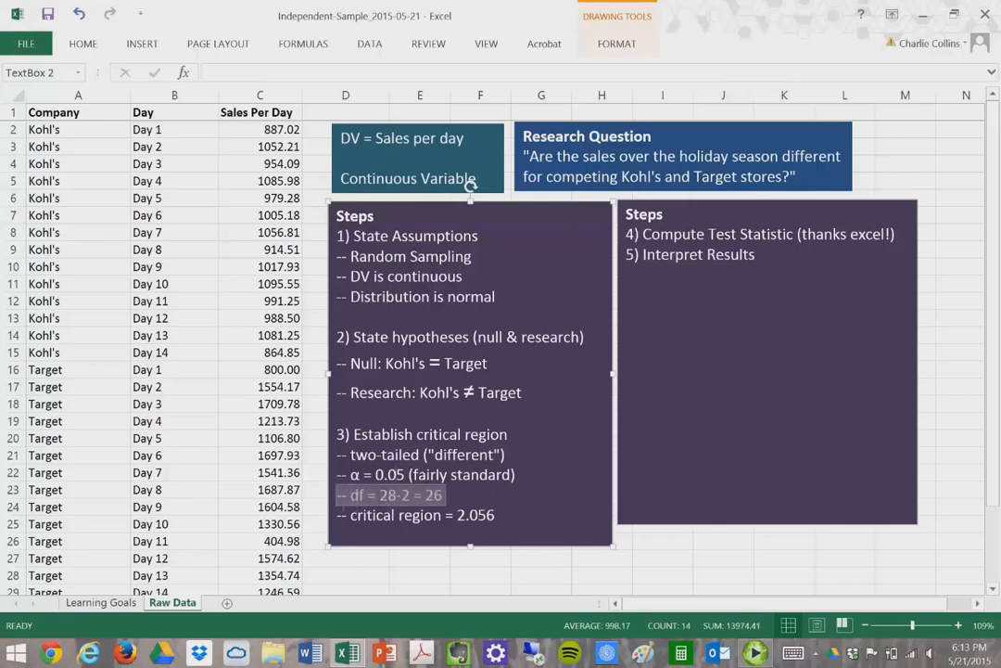
left_click(545, 501)
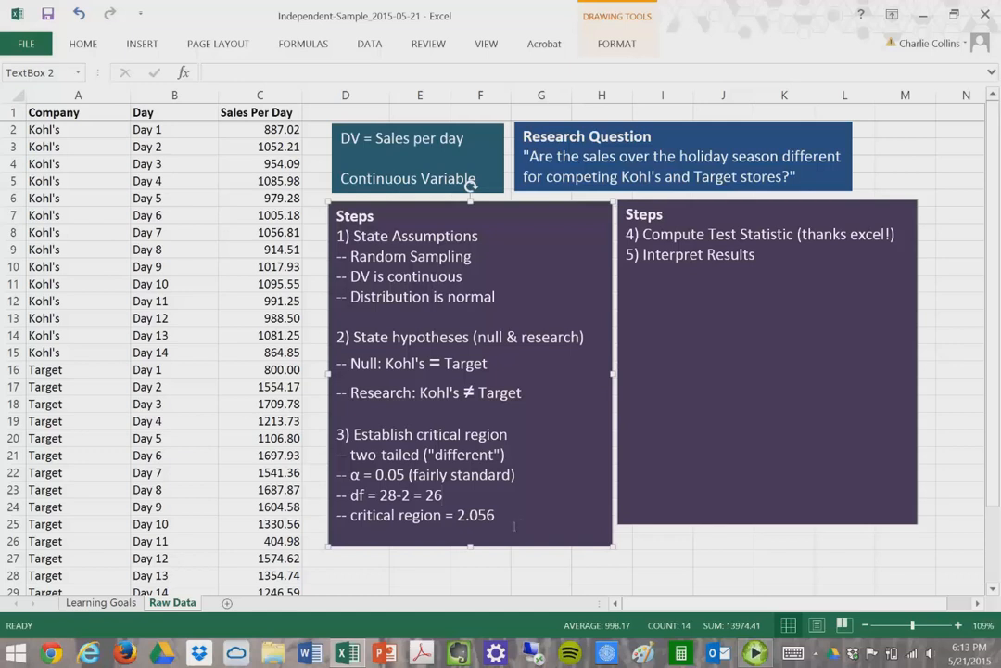
left_click_drag(515, 526, 350, 517)
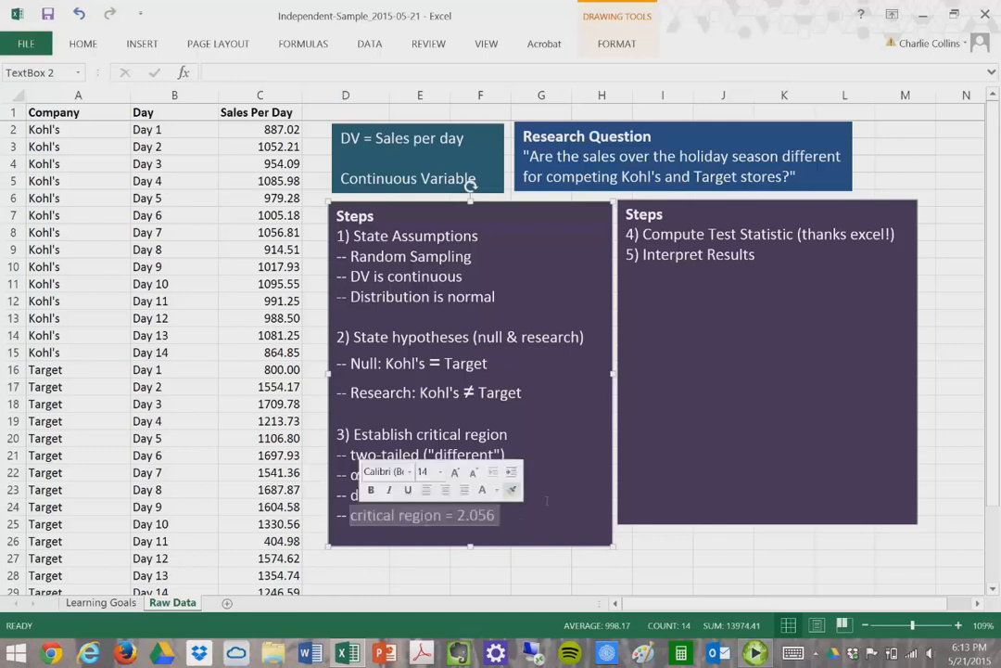
left_click(588, 497)
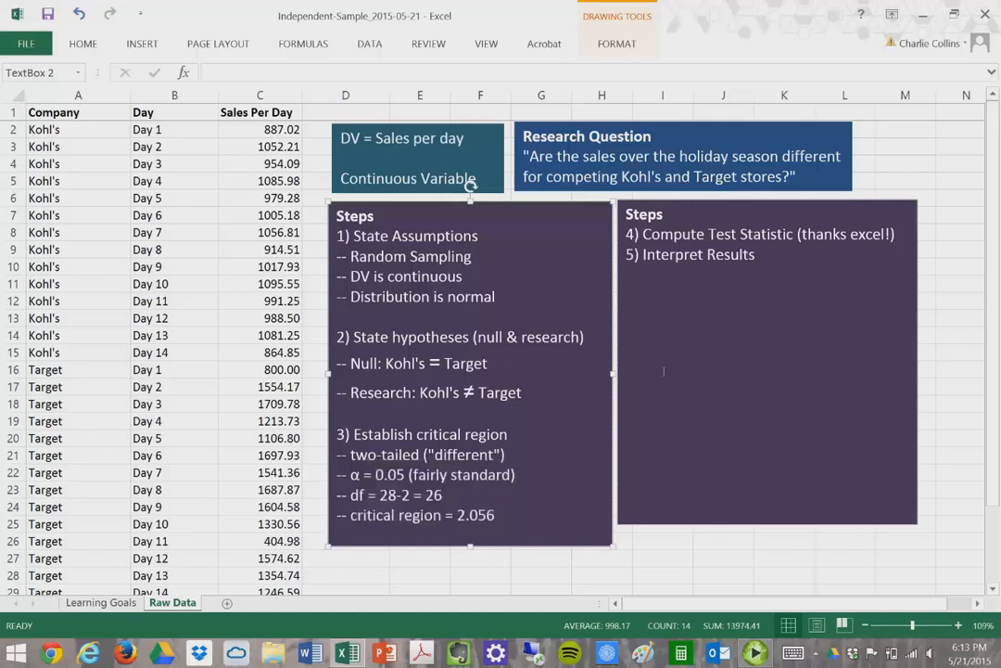
left_click_drag(885, 234, 643, 234)
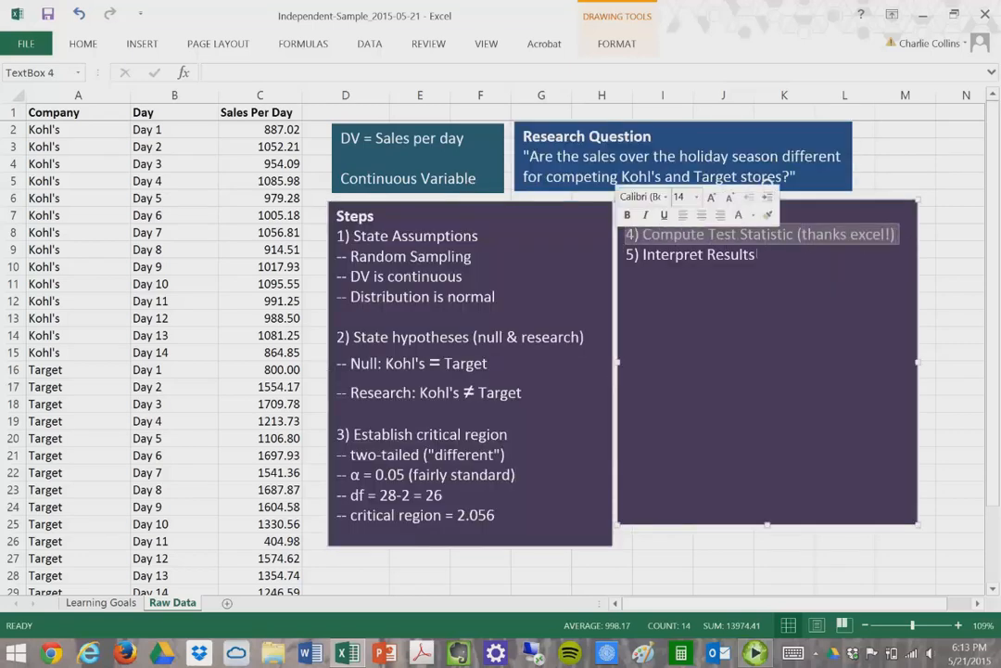
left_click(777, 254)
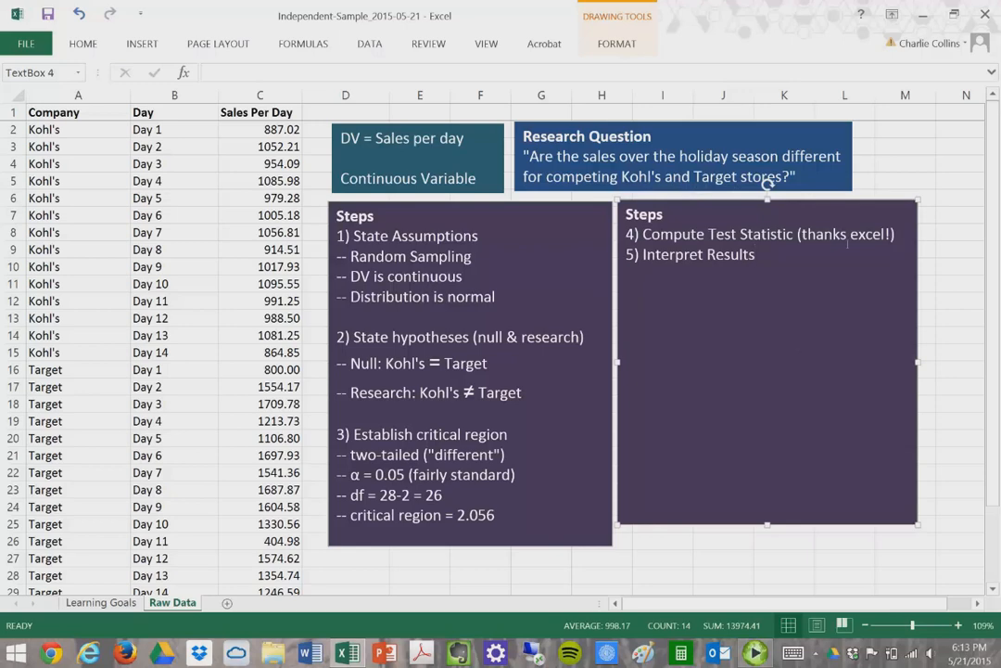
left_click_drag(399, 514, 498, 515)
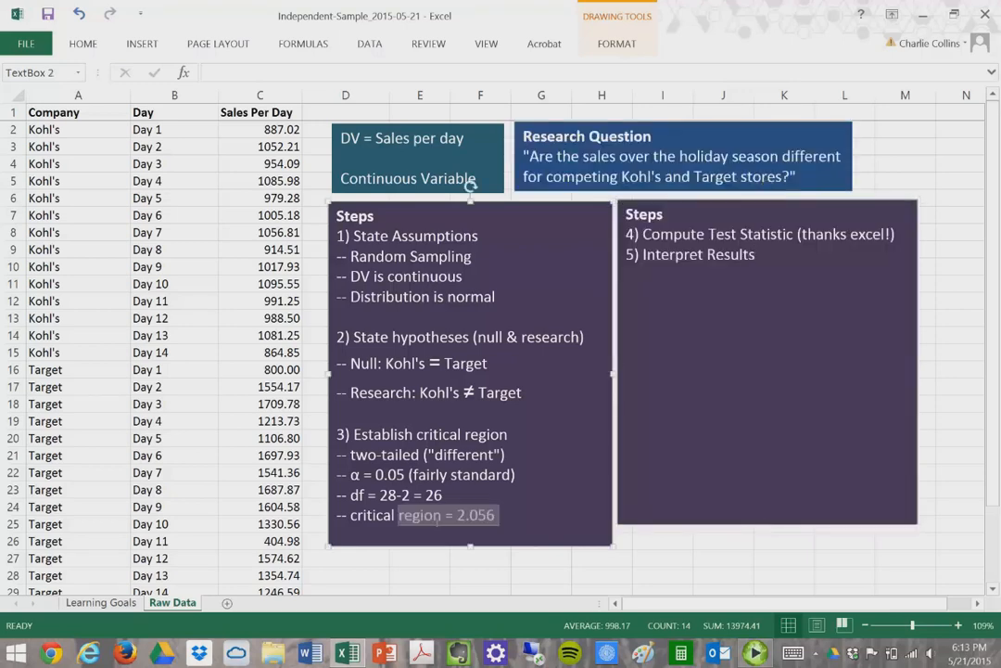
left_click(773, 268)
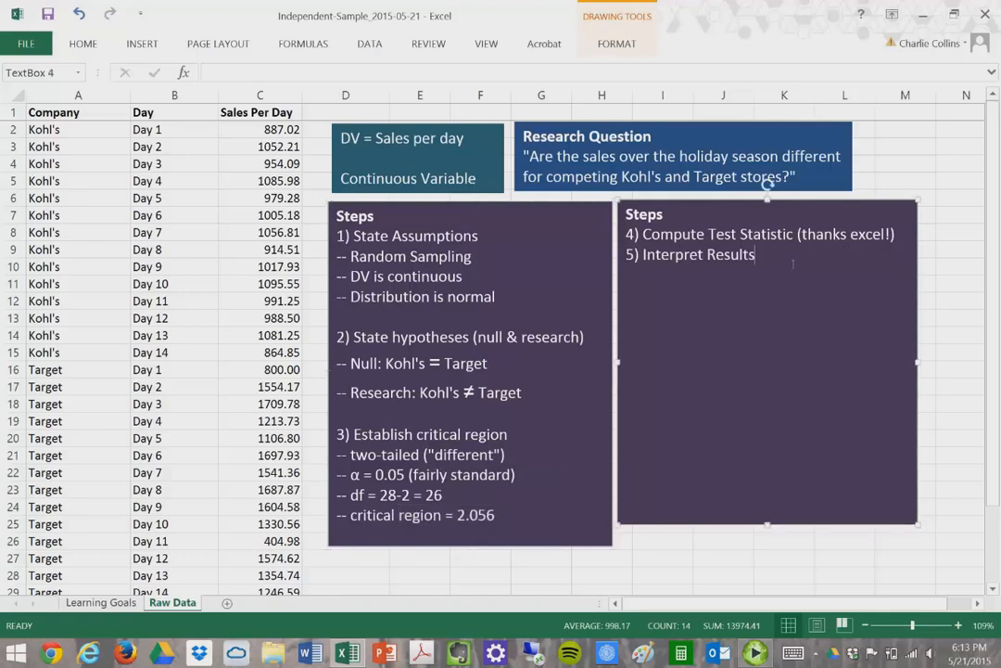
Start the Data Analysis tool "t-Test: Two-Sample Assuming Equal Variances"
left_click(372, 47)
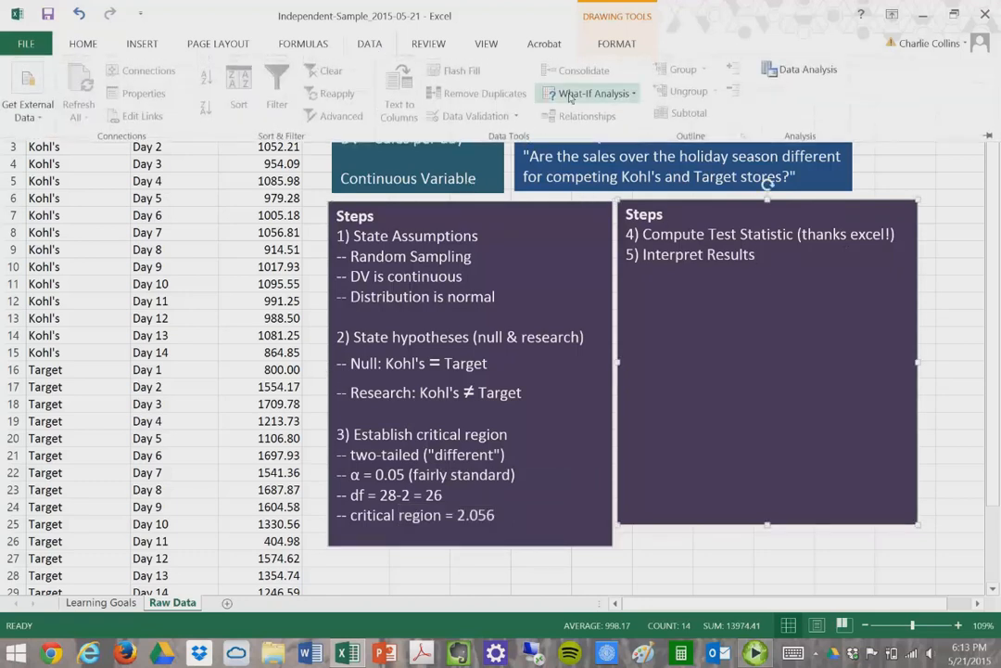
left_click(803, 79)
mouse_move(998, 389)
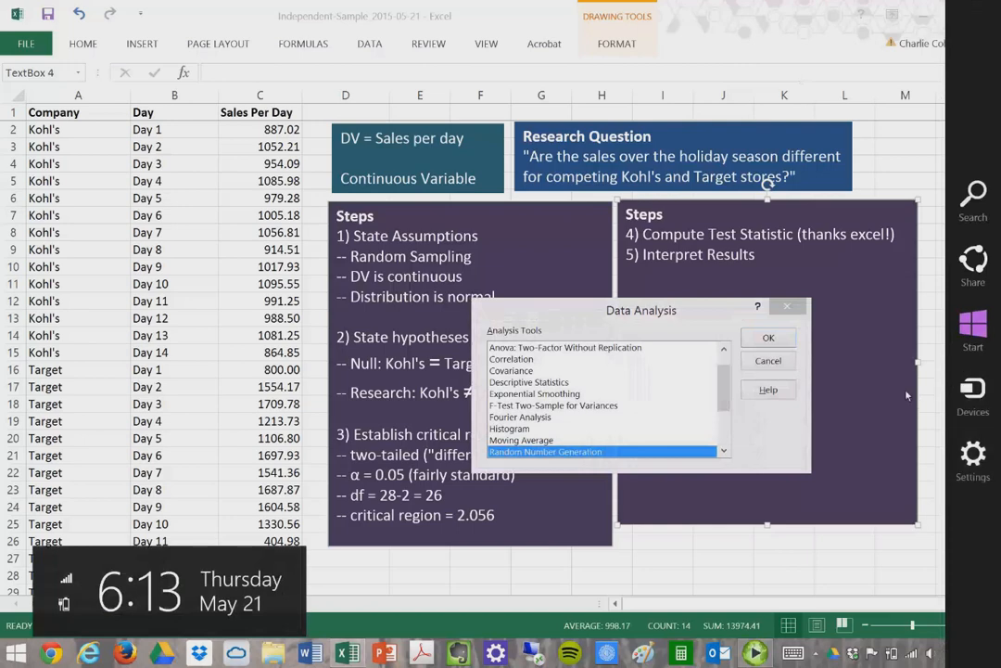
left_click_drag(726, 400, 727, 433)
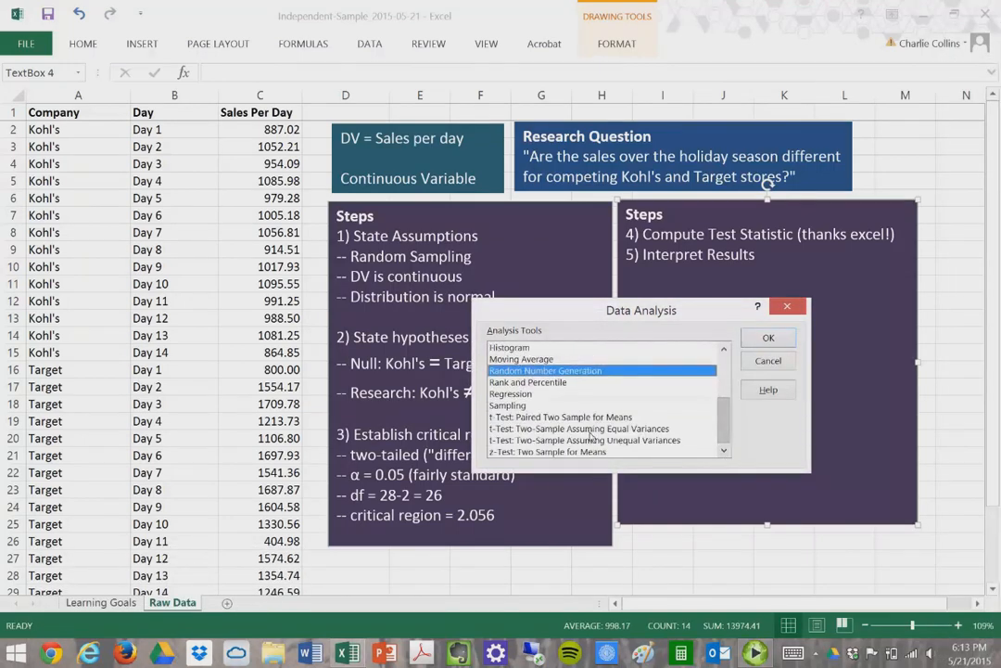
left_click(590, 431)
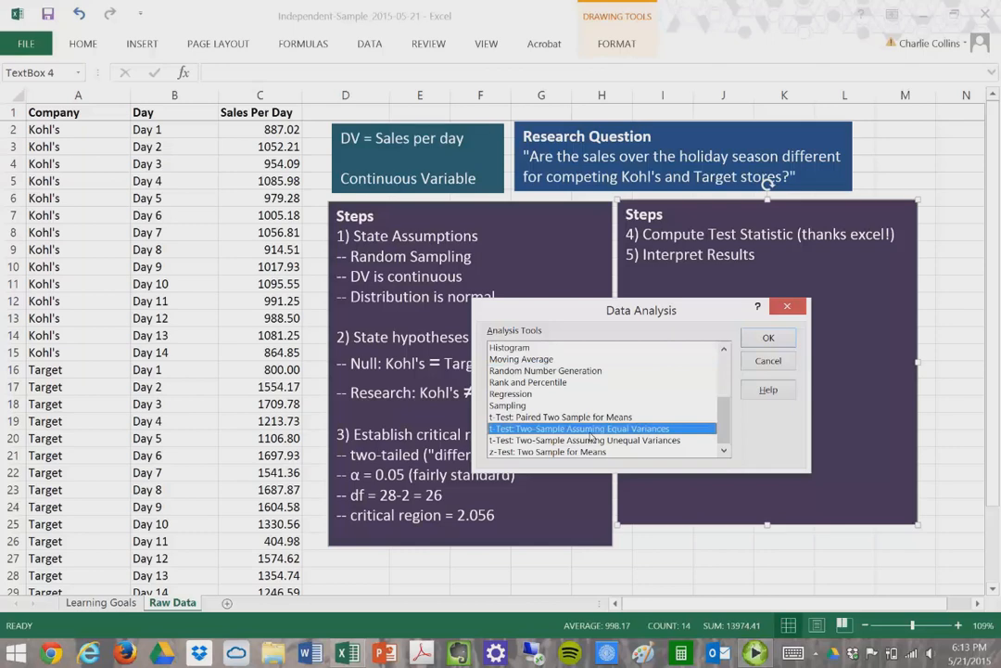
left_click(770, 337)
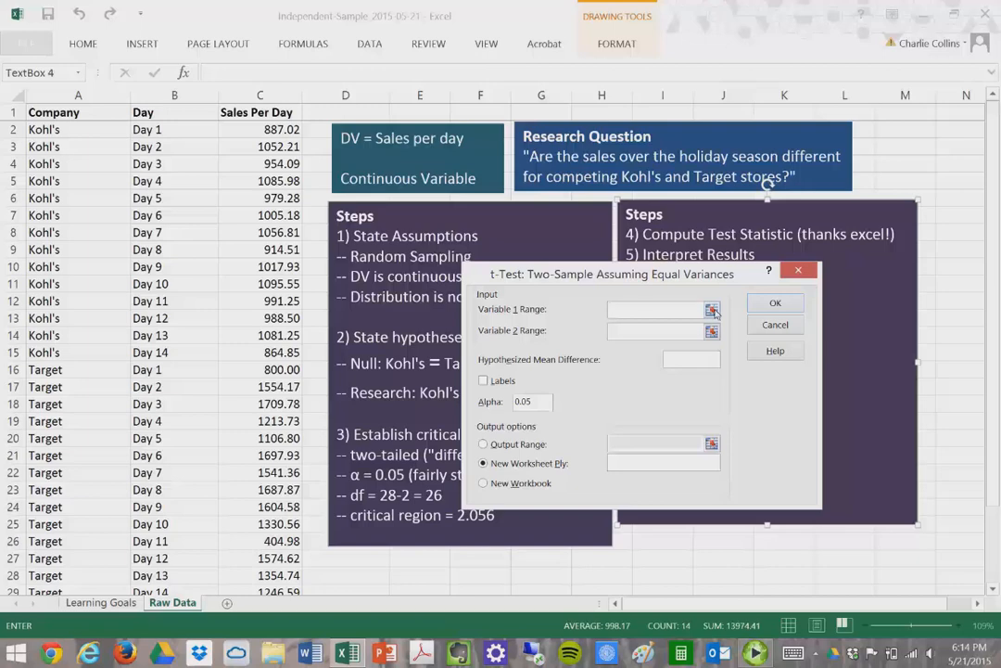
Set the Variable 1 Range to the Kohl's sales values in $C$2:$C$15
left_click(711, 310)
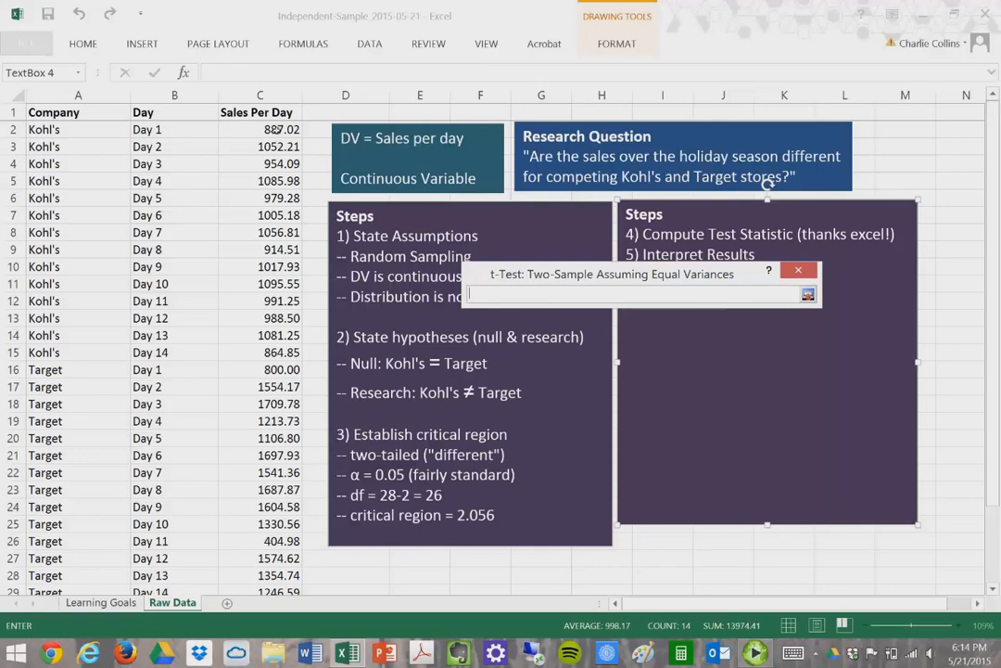
left_click(243, 130)
left_click_drag(275, 135, 269, 363)
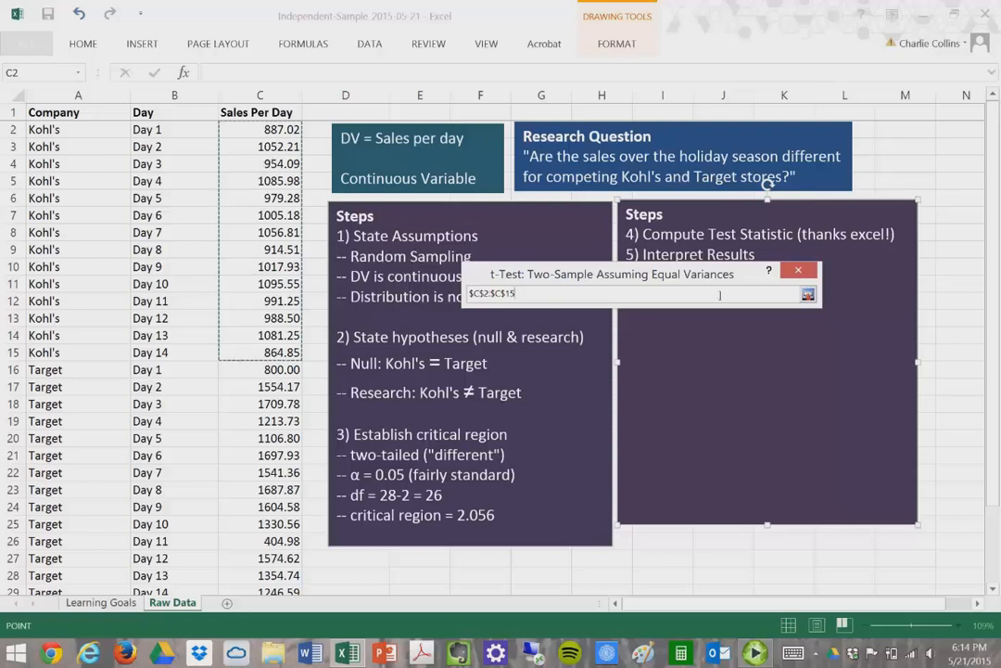
Set the Variable 2 Range to Target's sales values in $C$16:$C$29
left_click(809, 295)
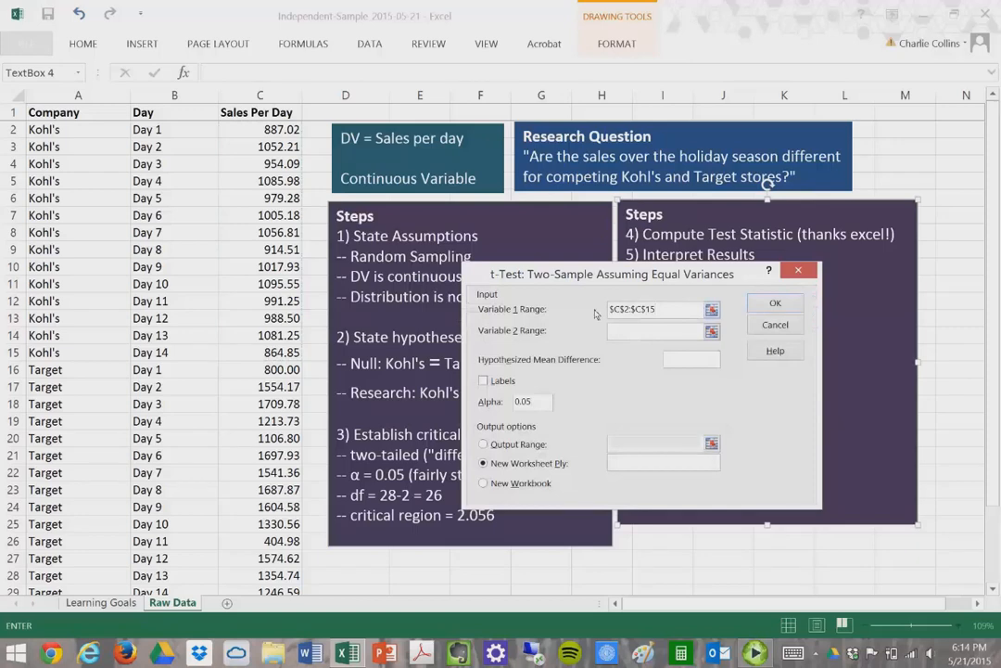
left_click(711, 331)
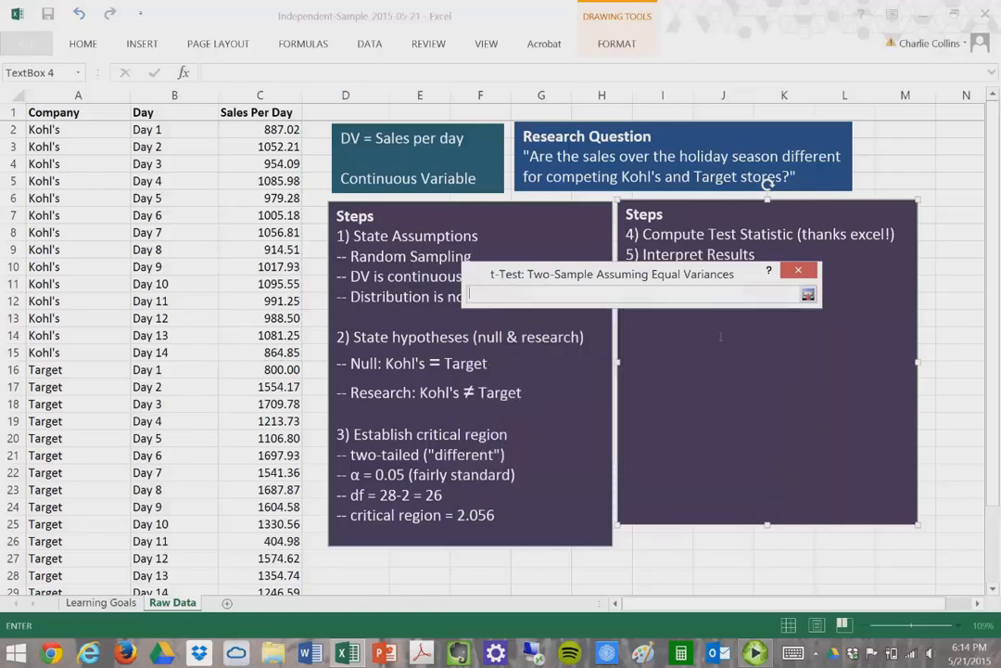
left_click_drag(264, 369, 260, 557)
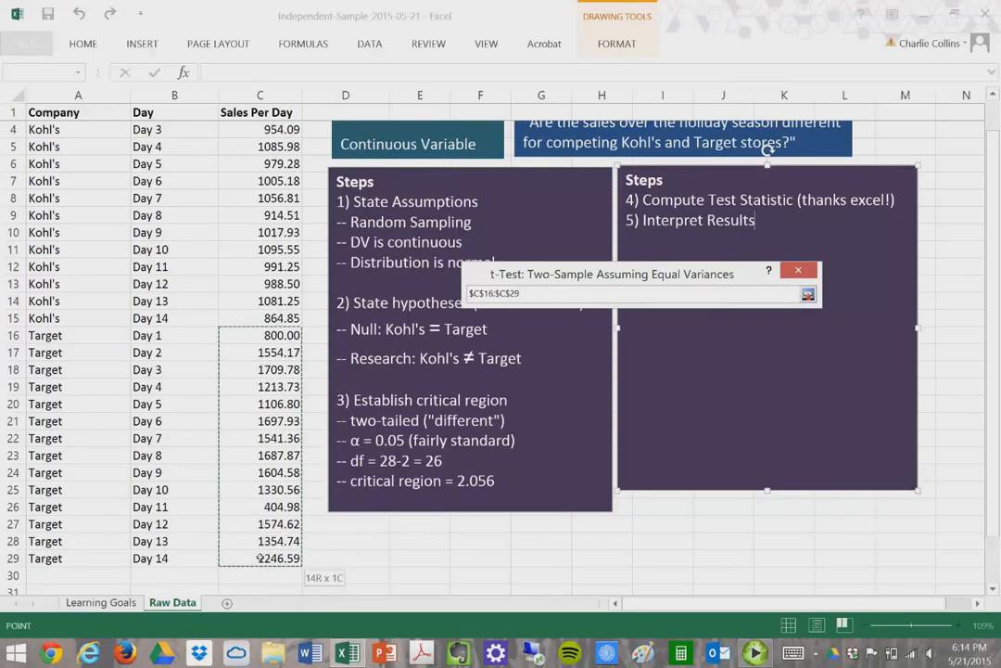
left_click_drag(261, 558, 262, 558)
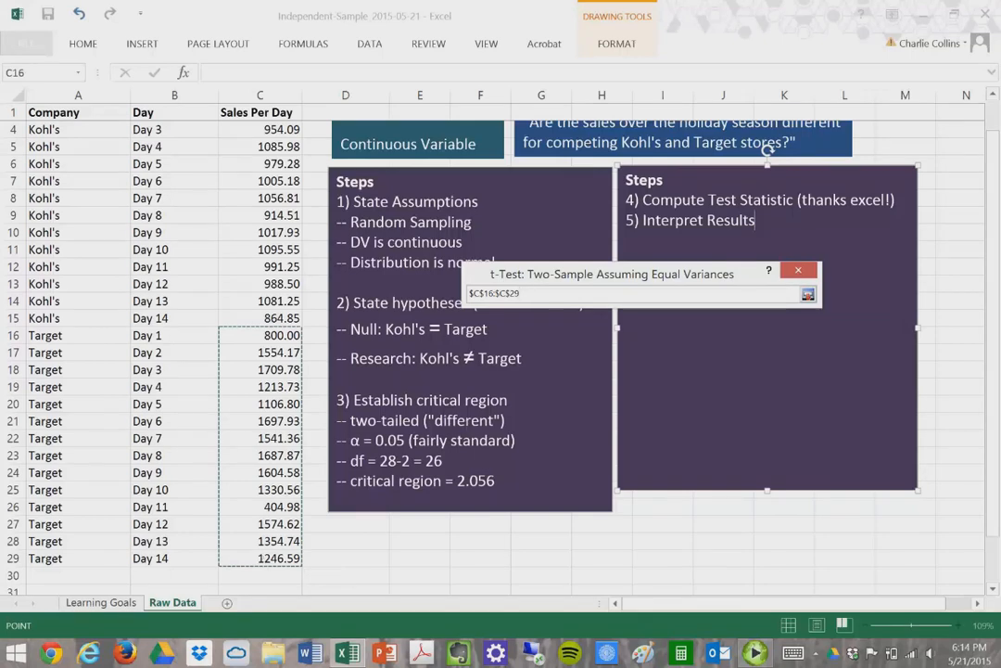
left_click(807, 294)
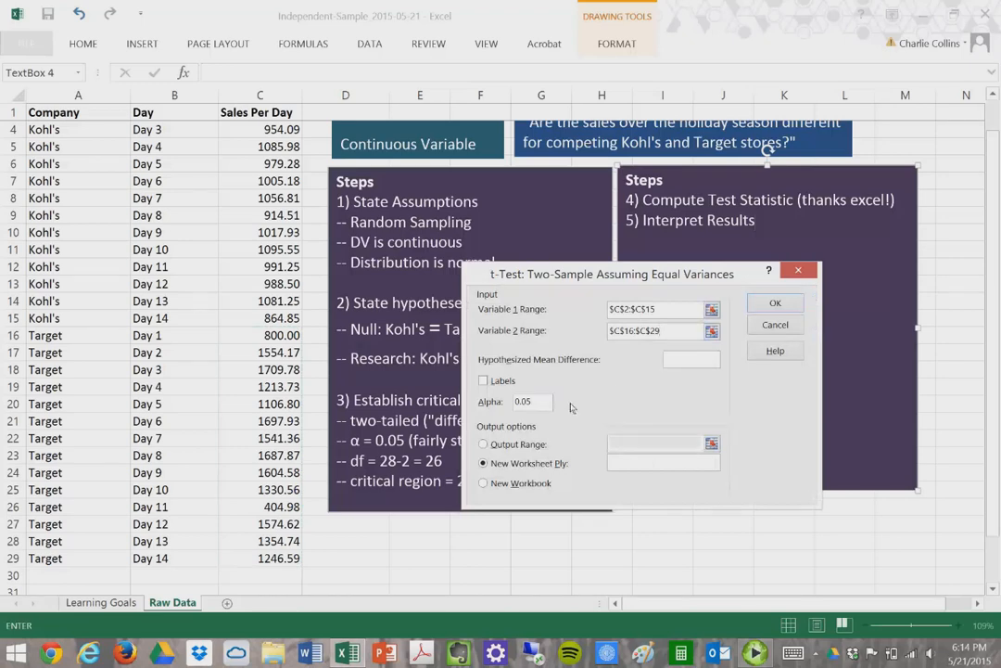
Name the new output worksheet "results" and run the t-test
left_click(628, 466)
type("results")
left_click(777, 304)
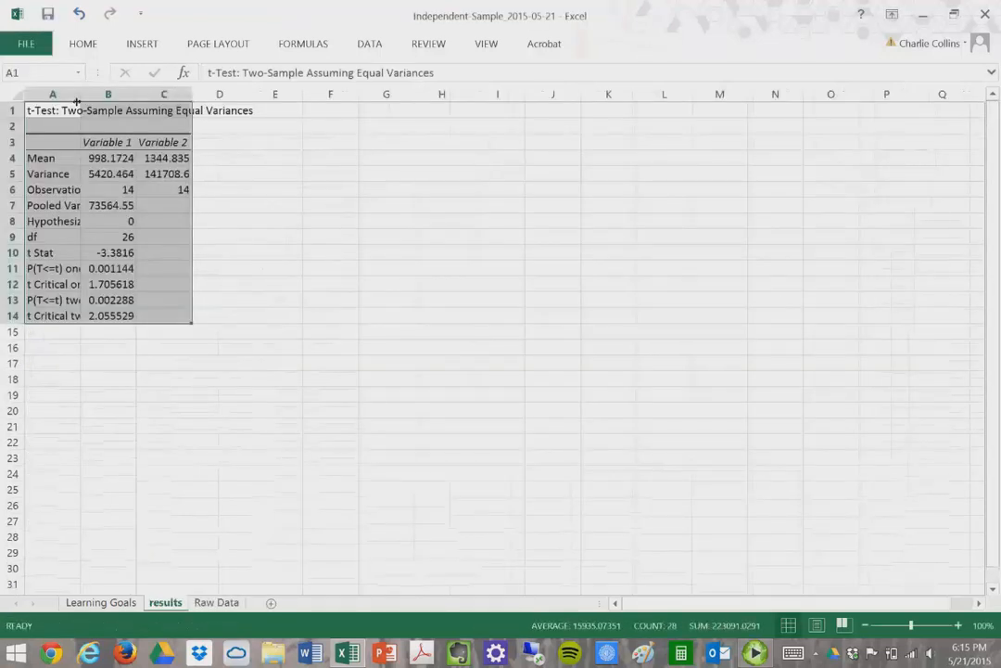
Autofit the widths of columns A to C so the t-test output labels and values fit
left_click_drag(76, 100, 163, 96)
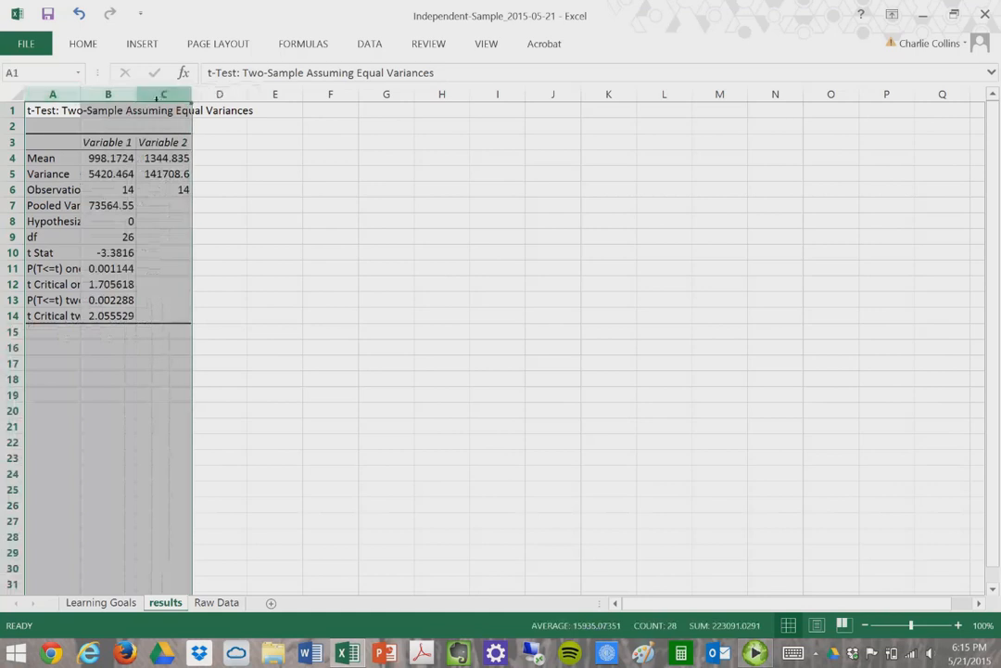
double_click(136, 97)
left_click(489, 221)
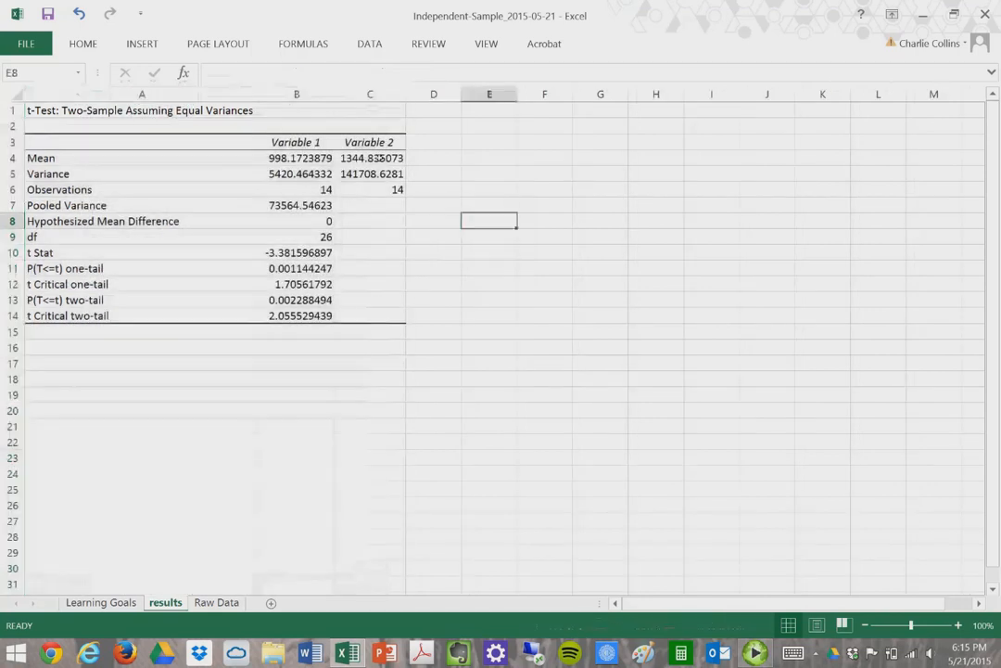
Rename the output headers Variable 1 and Variable 2 as "Kohl's Sales" and "Target Sales"
left_click(323, 147)
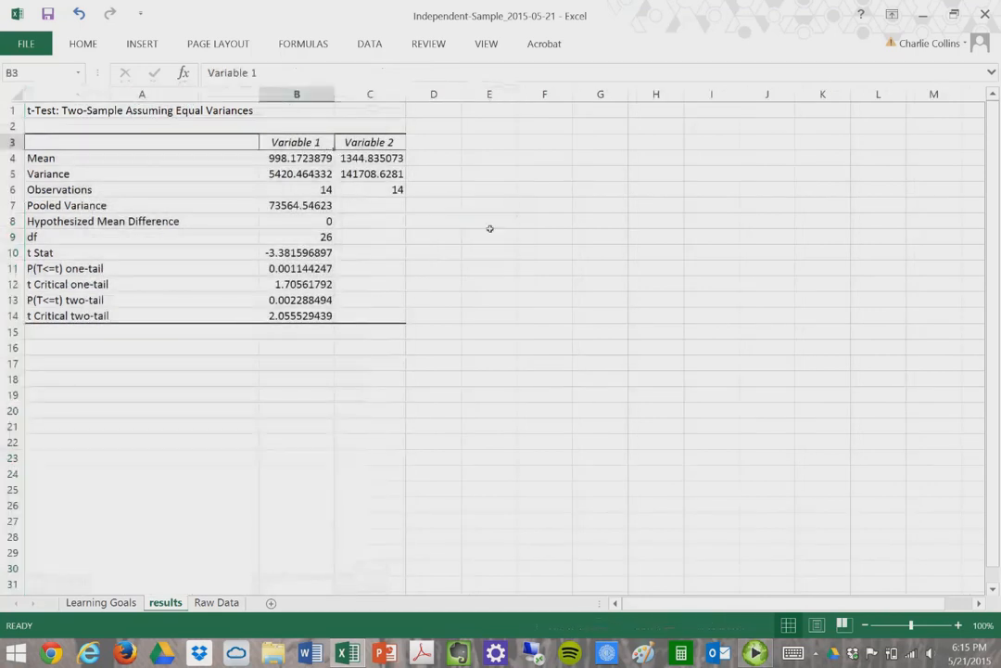
type("Kohl's Sales")
key("Return")
key("Up")
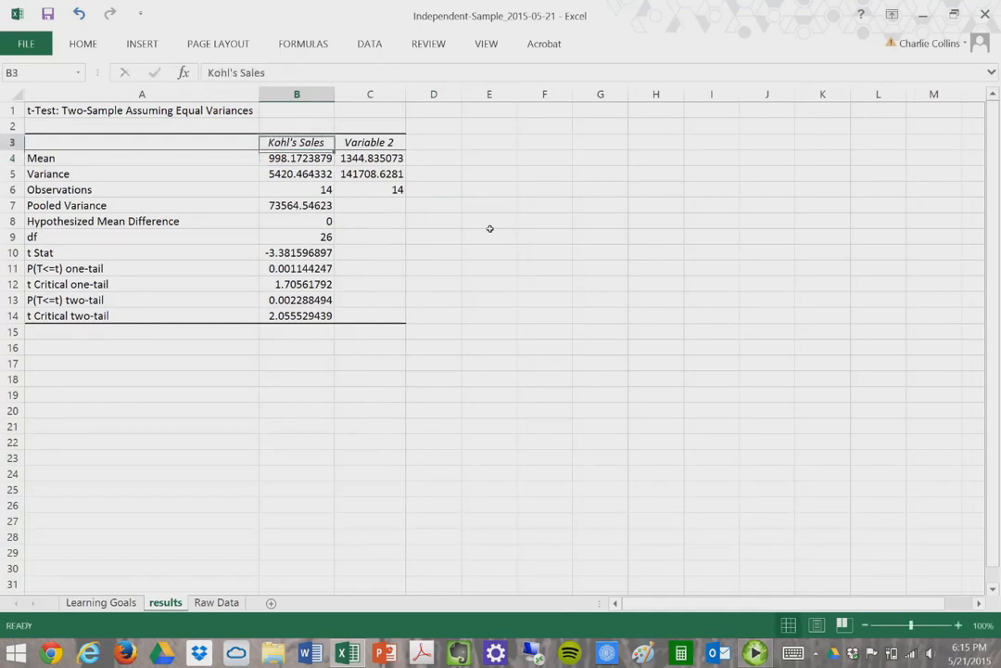
key("Right")
type("Target Sales")
key("Return")
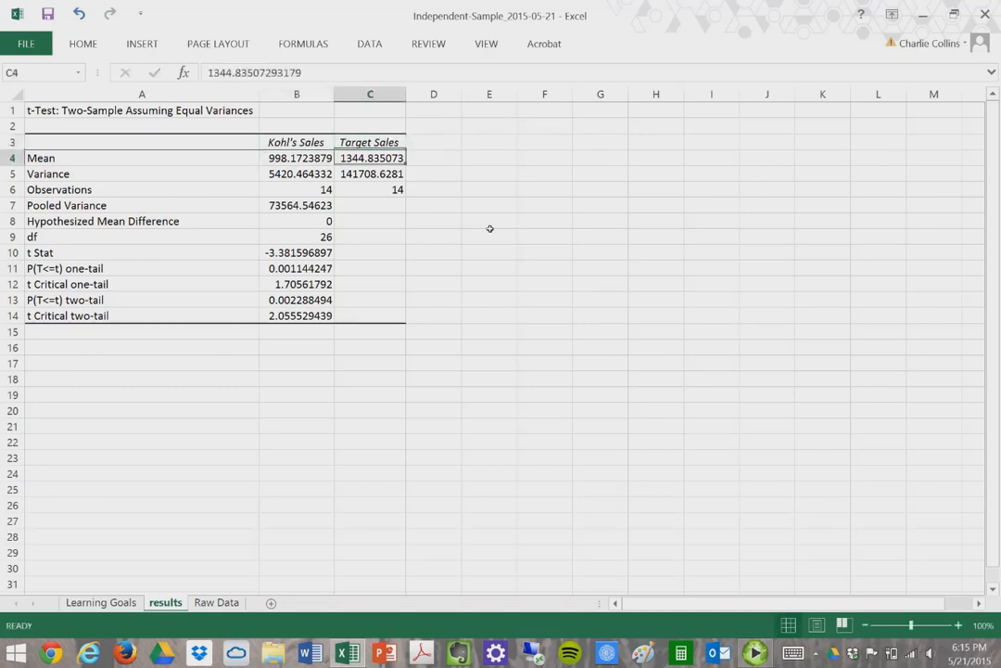
Copy both Steps text boxes from the Raw Data sheet to the results sheet
left_click(211, 603)
left_click(530, 484)
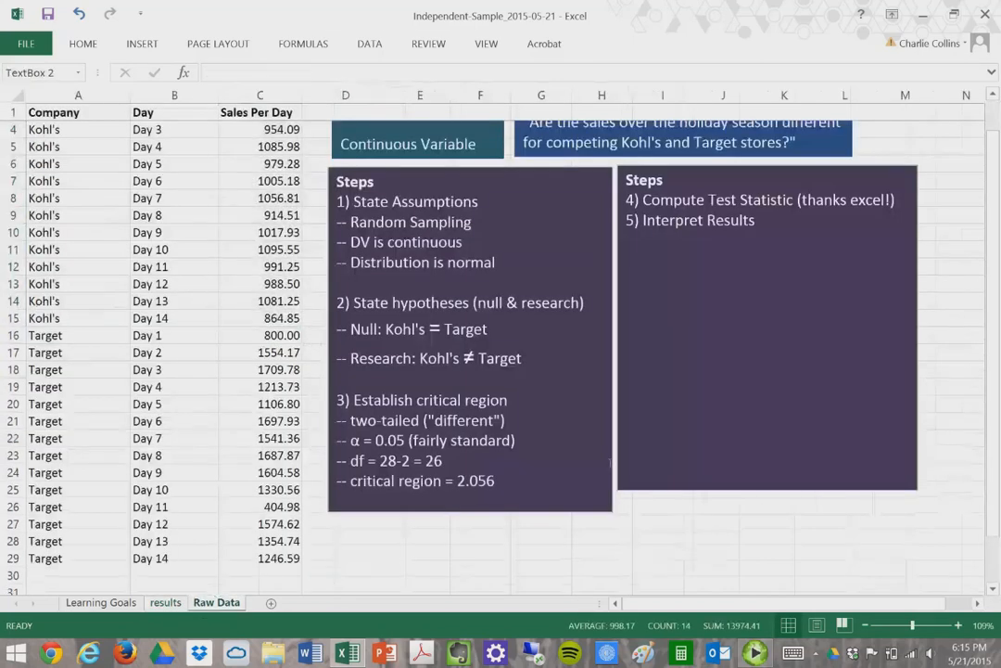
left_click(682, 466, "ctrl")
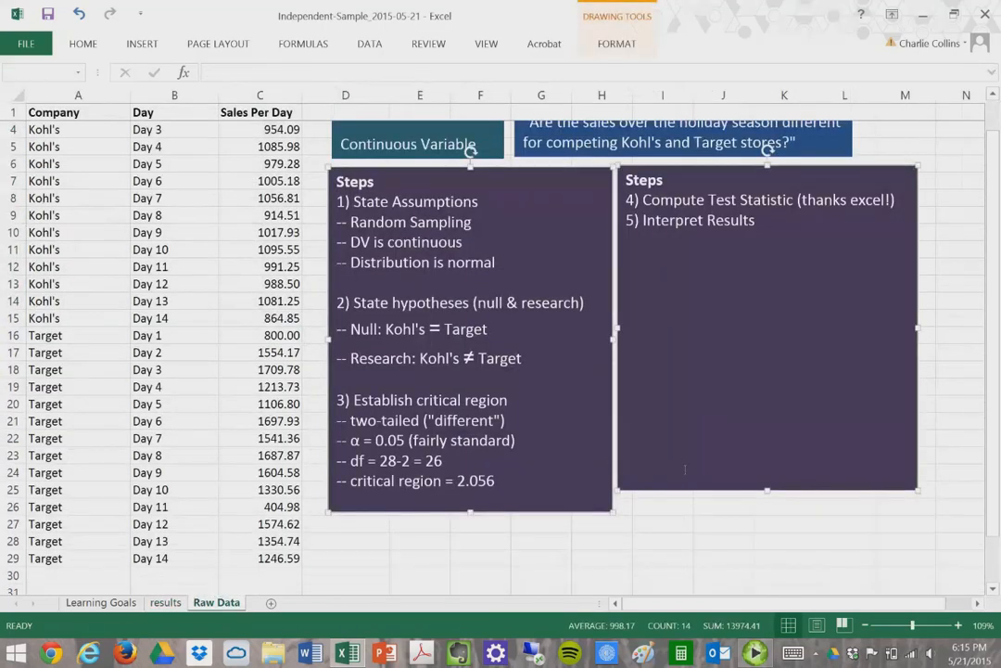
left_click(165, 602)
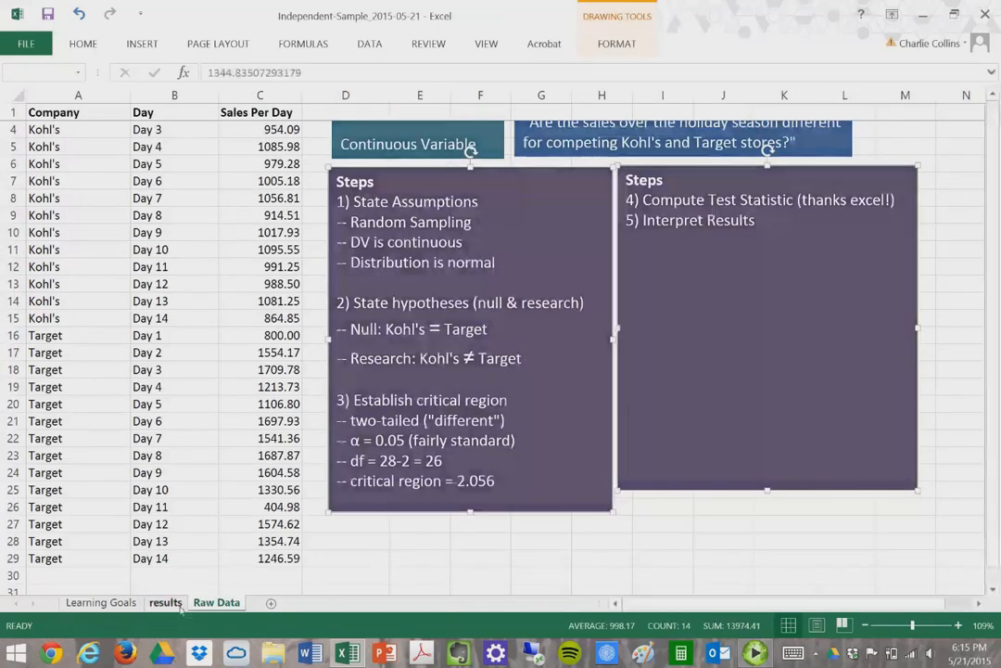
key("ctrl+v")
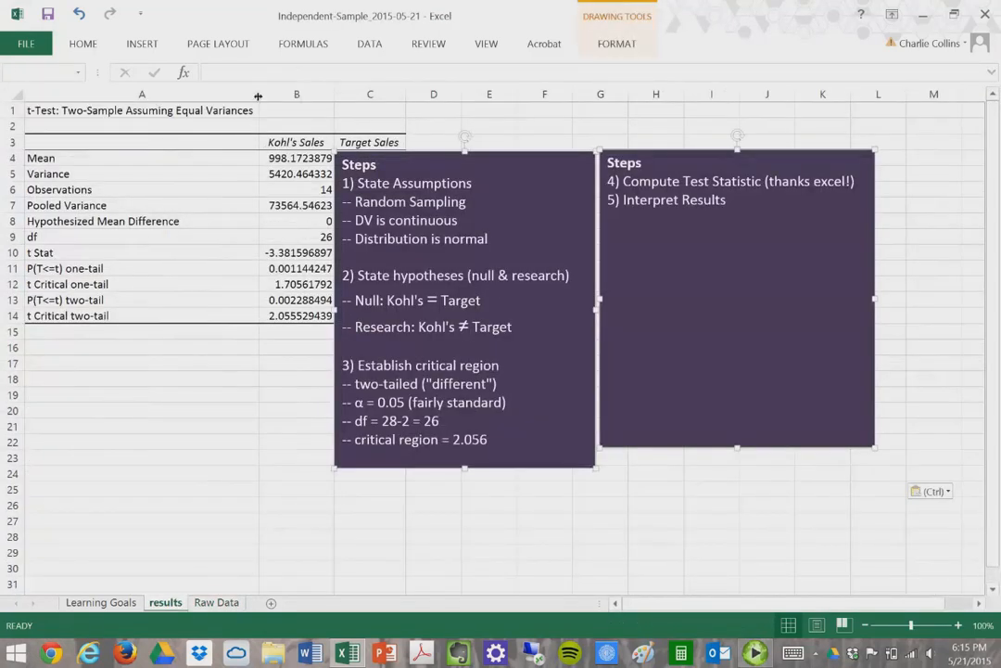
Narrow column A and move the two Steps text boxes clear of the t-test output table
left_click_drag(259, 93, 155, 109)
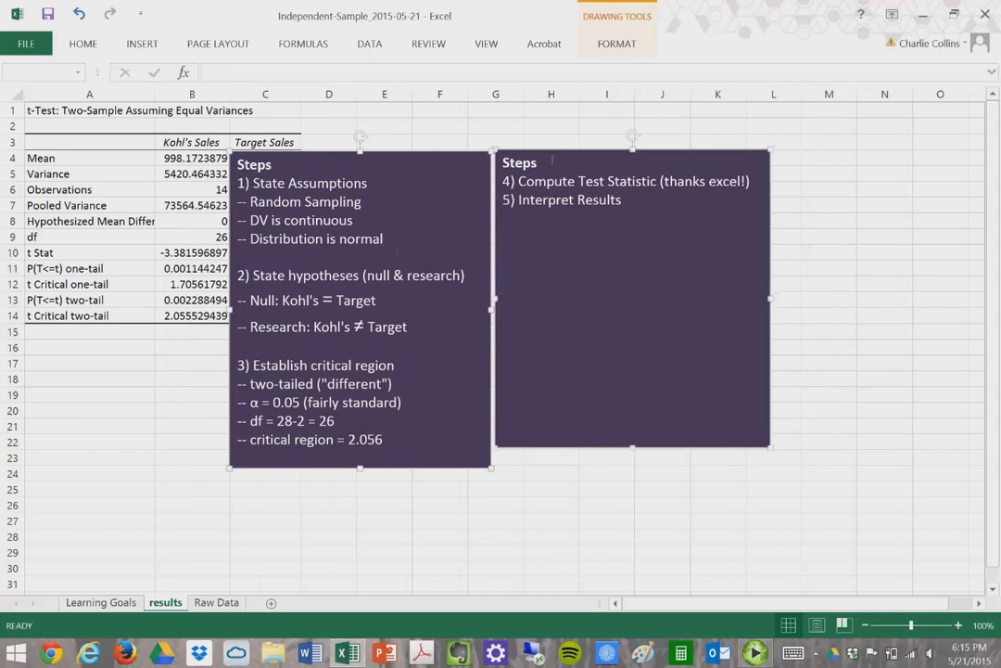
left_click_drag(563, 153, 664, 118)
Compare the critical region line under step 3 with the t Critical two-tail value in B14
left_click_drag(498, 408, 343, 417)
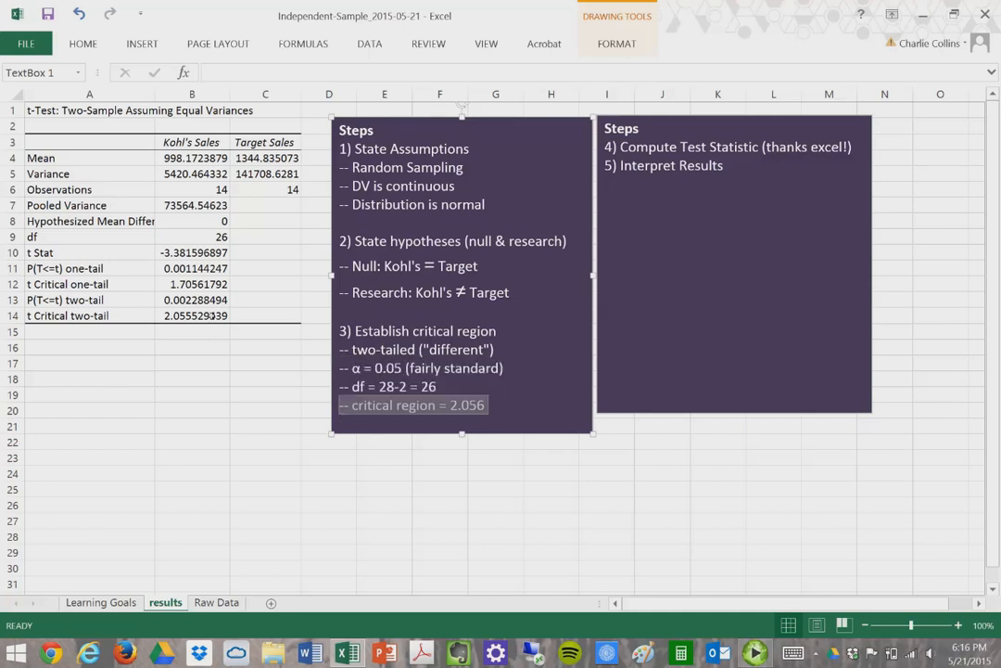
left_click(213, 316)
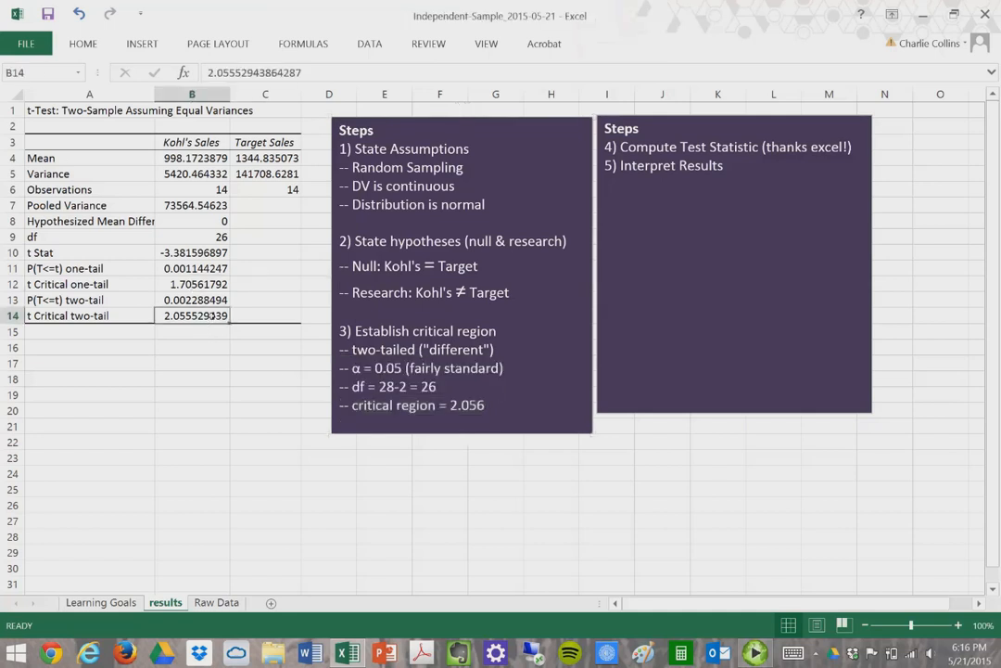
Black out the one-tail rows in A11:B12 with a black font color and black fill
left_click(125, 271)
left_click_drag(125, 272, 195, 284)
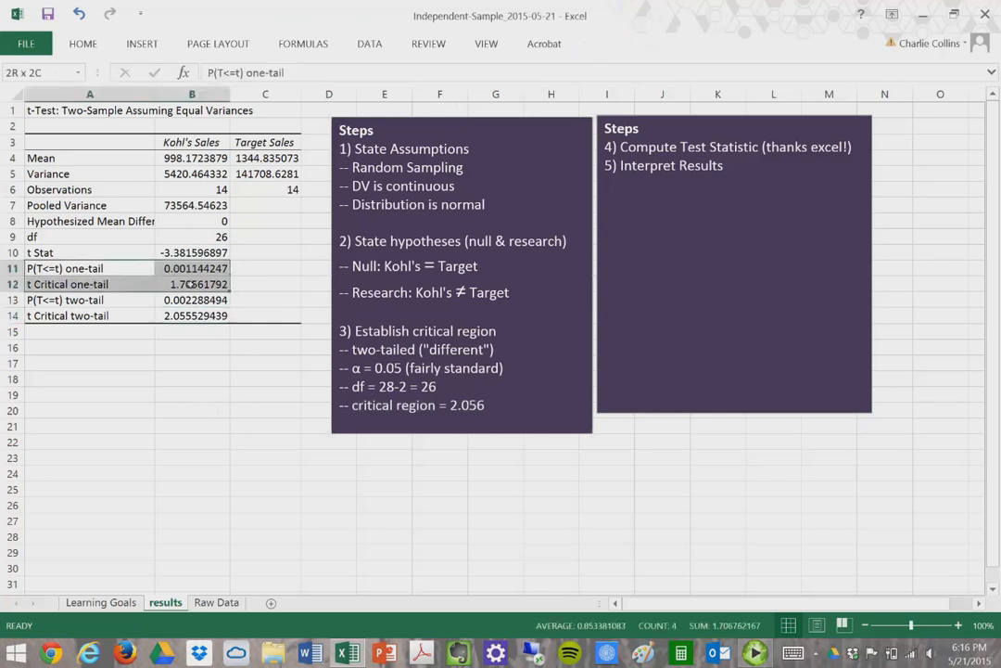
left_click(85, 44)
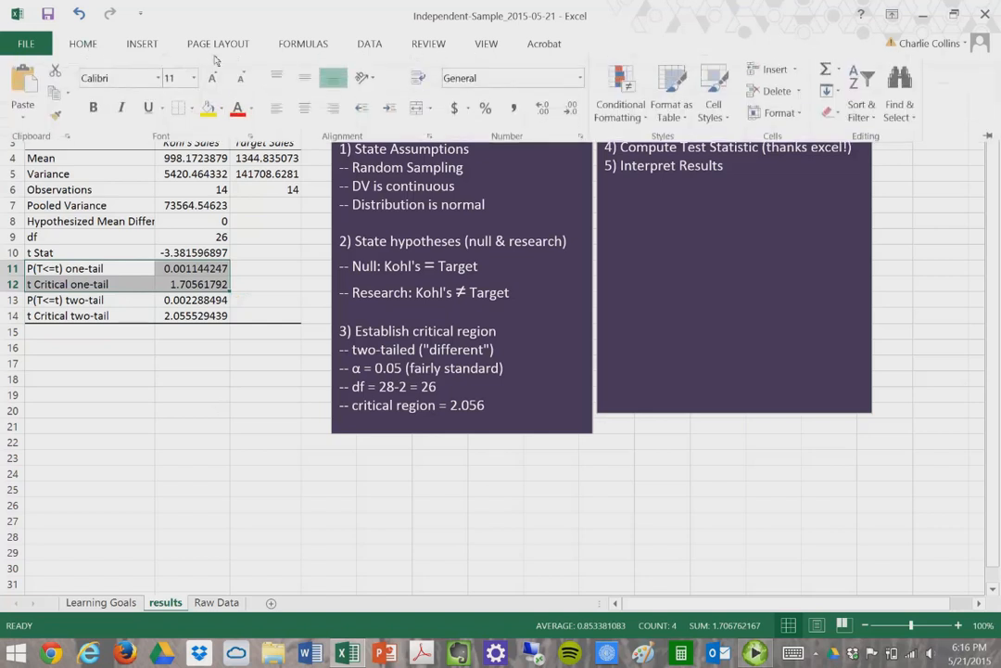
left_click(250, 109)
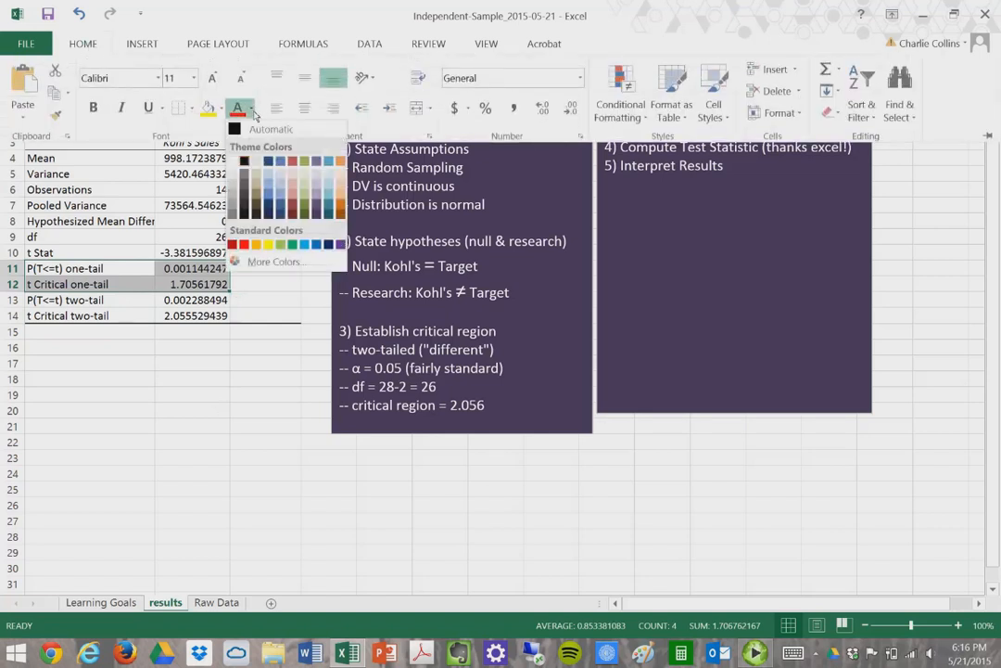
left_click(269, 192)
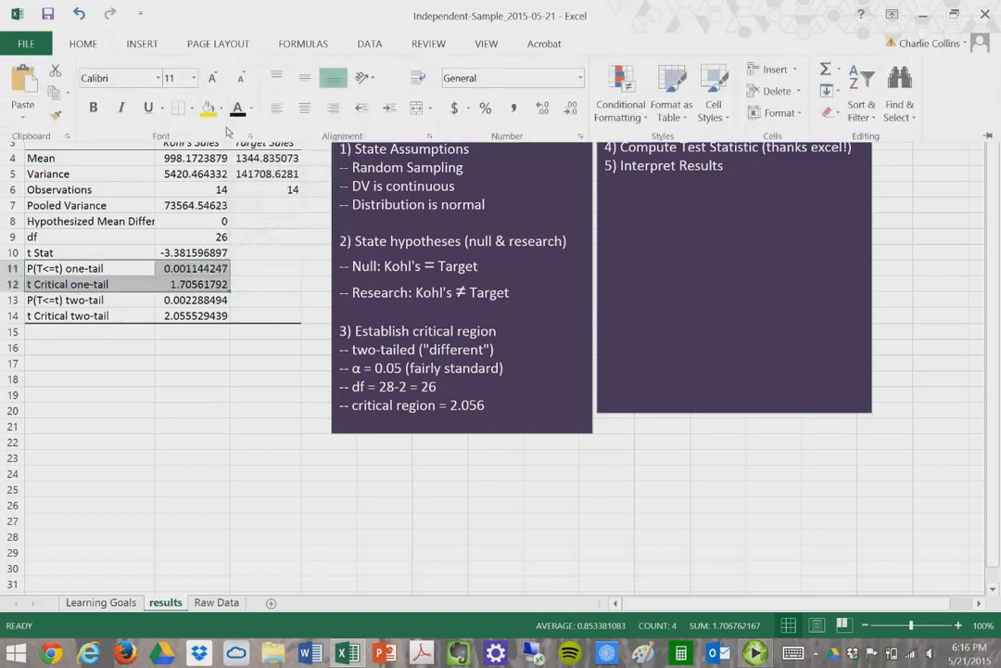
left_click(228, 109)
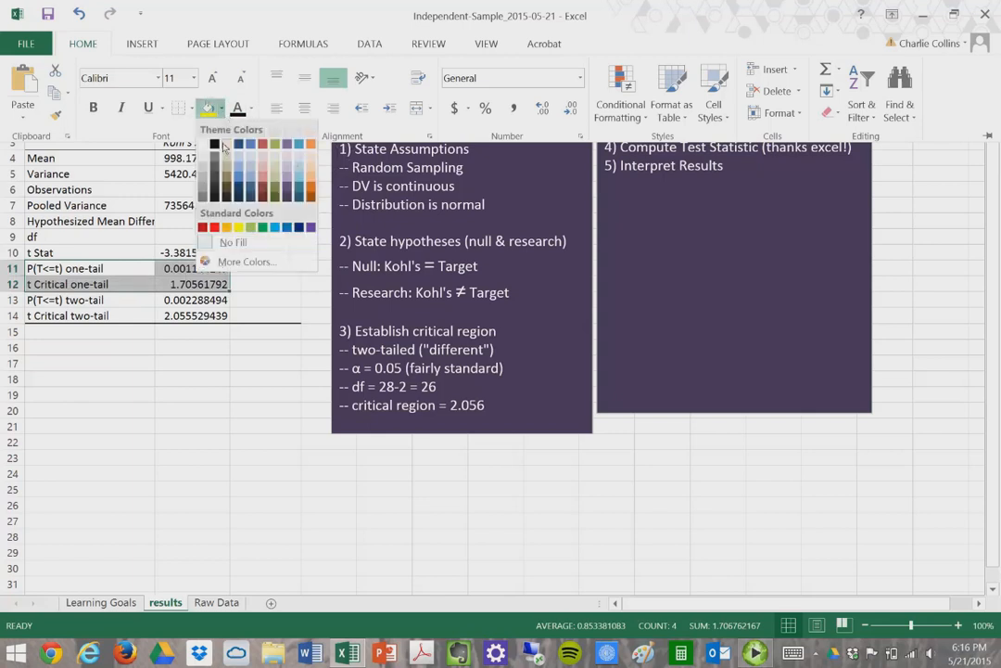
left_click(222, 141)
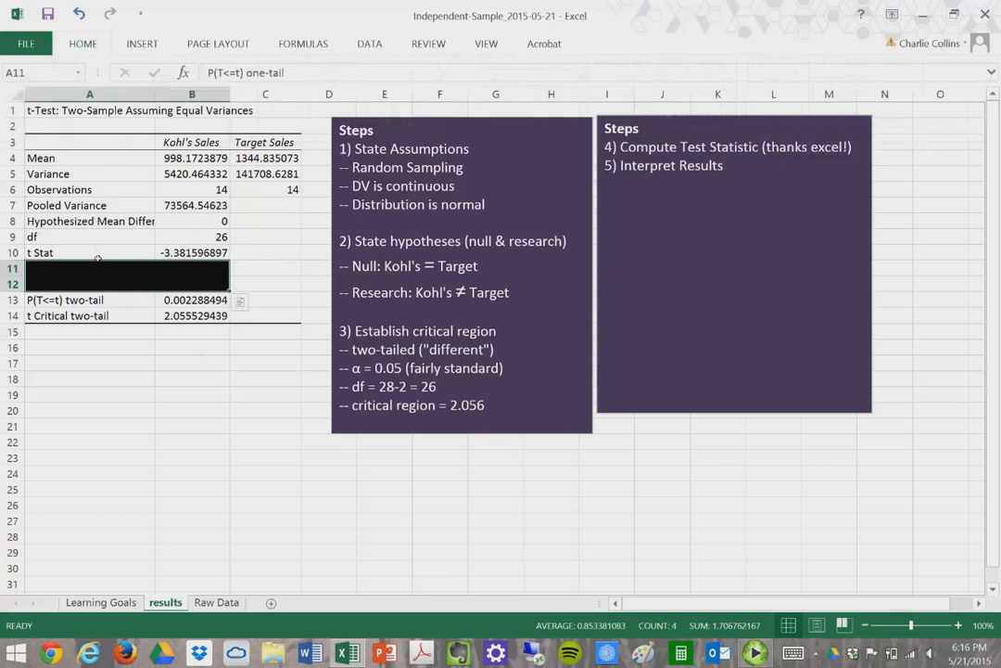
Examine the t Stat row and the two-tail P and t Critical rows of the output
left_click_drag(98, 254, 181, 254)
mouse_move(129, 303)
left_mouse_down()
mouse_move(186, 301)
mouse_move(190, 317)
left_mouse_up()
left_click(148, 320)
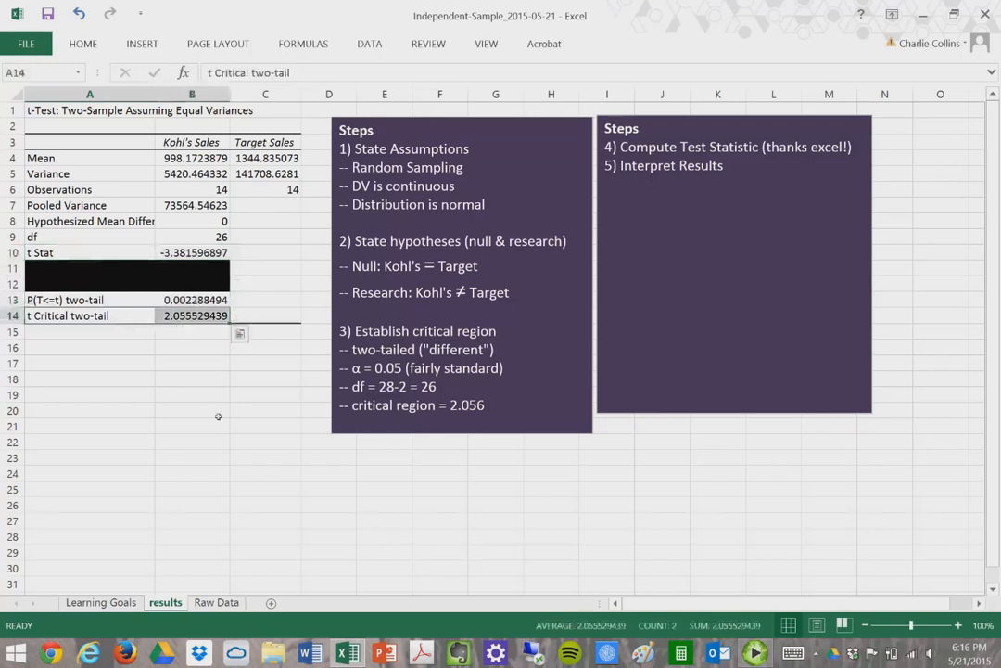
Examine the sign of the t Stat against the mean daily sales of Kohl's and Target
left_click_drag(137, 258, 190, 253)
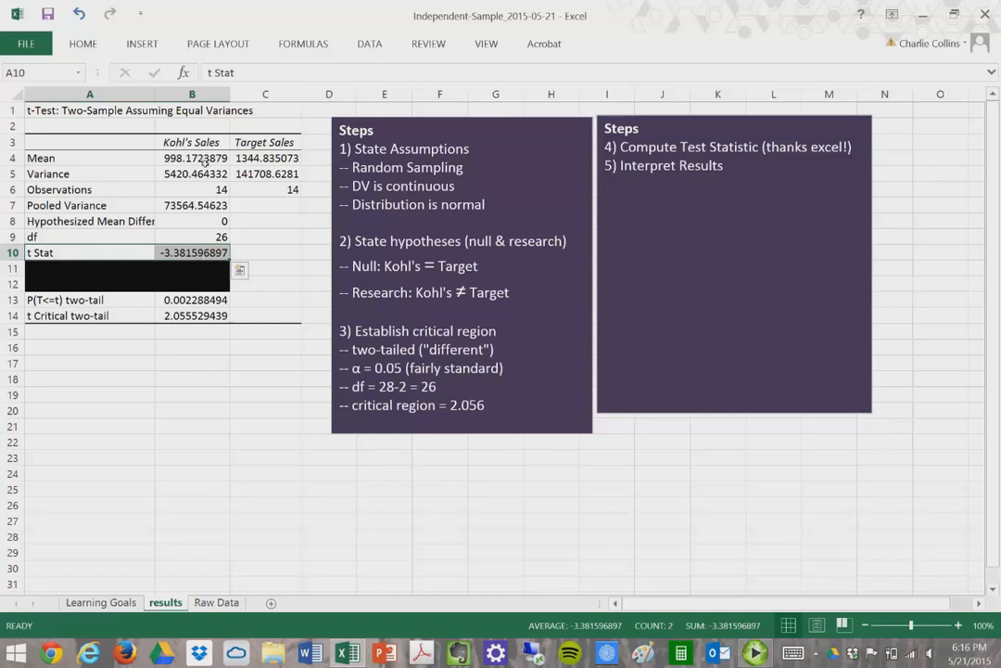
left_click(192, 158)
left_click(266, 160)
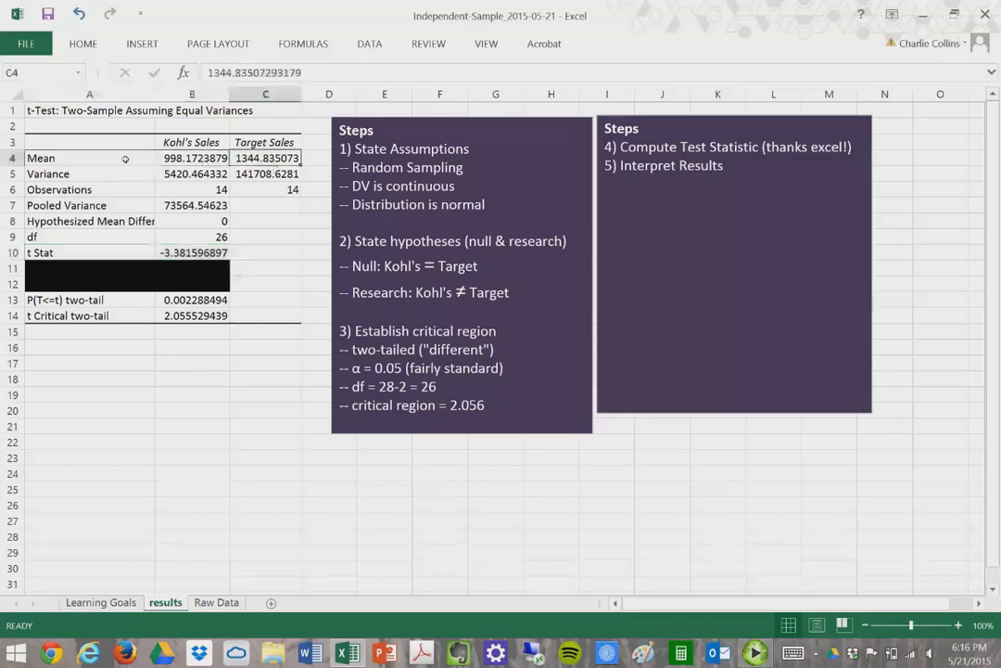
left_click(127, 158)
left_click(192, 159)
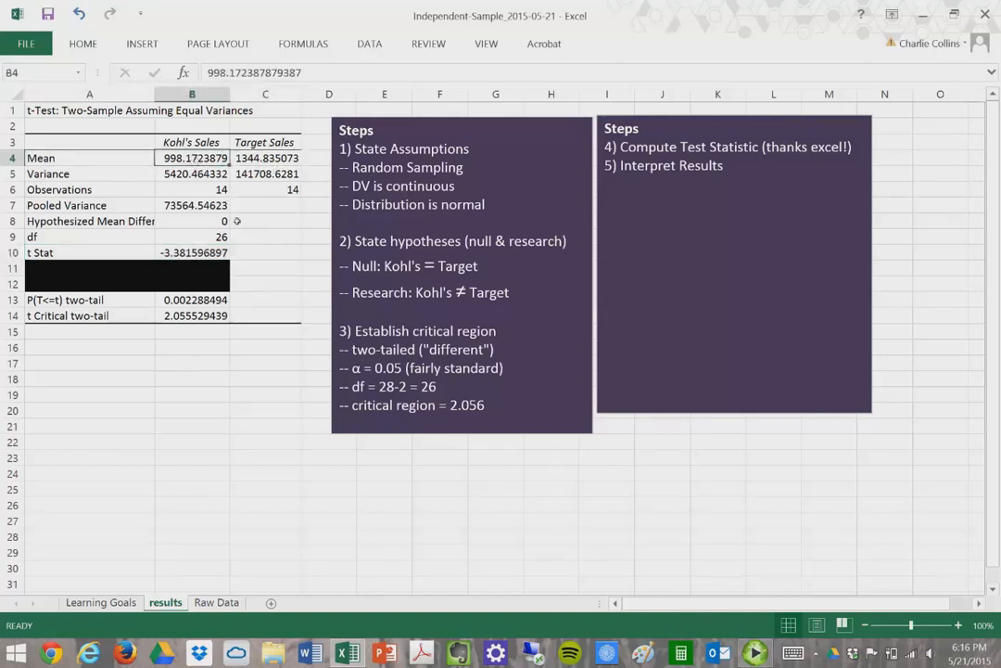
left_click(256, 159)
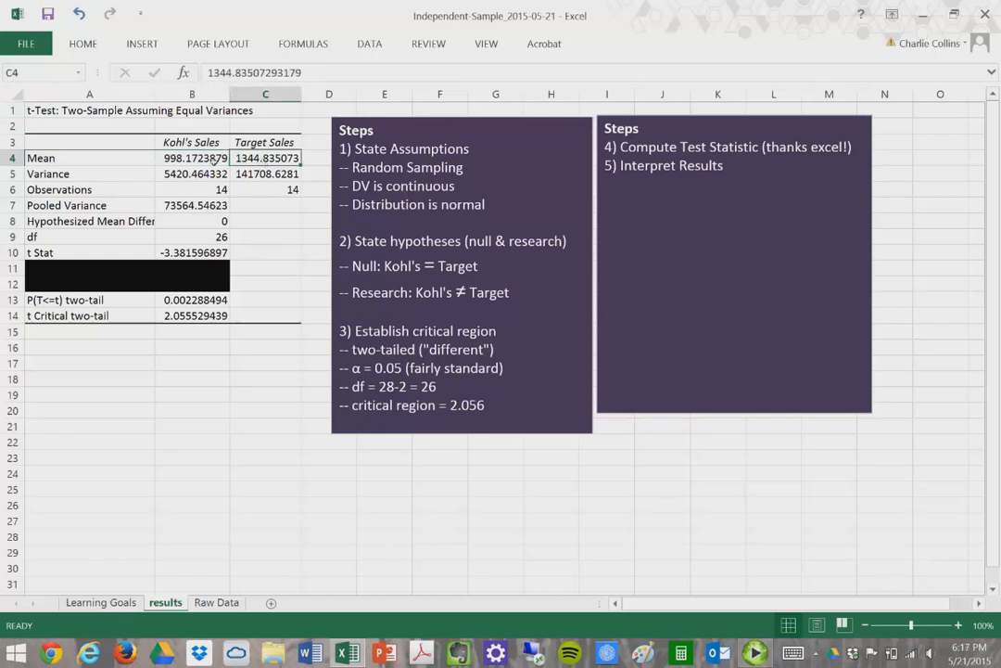
left_click(179, 154)
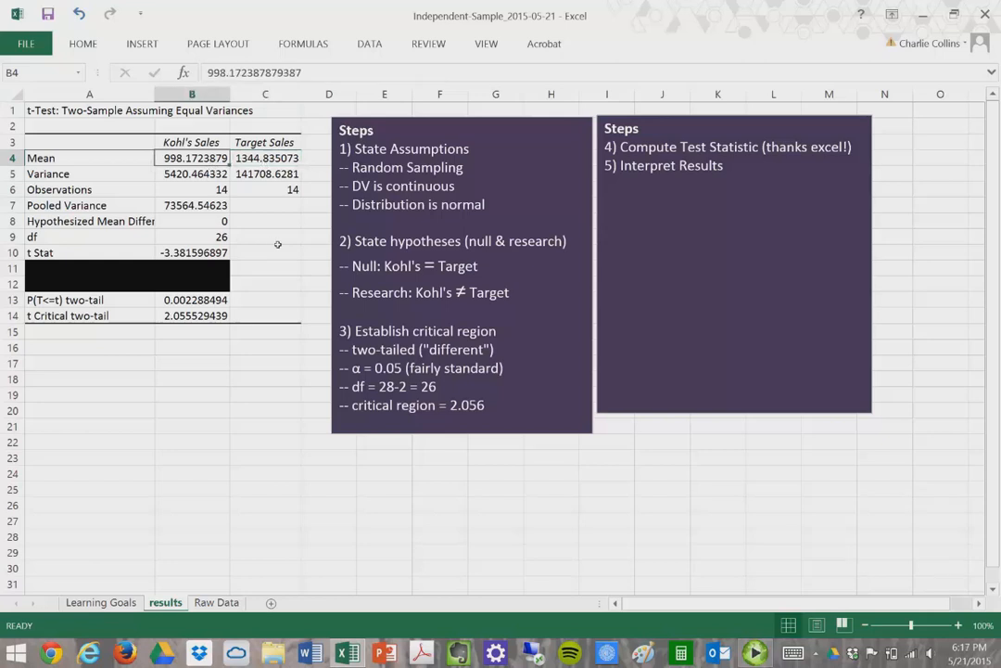
Compare the t Stat in row 10 with the t Critical two-tail value in row 14
left_click(176, 252)
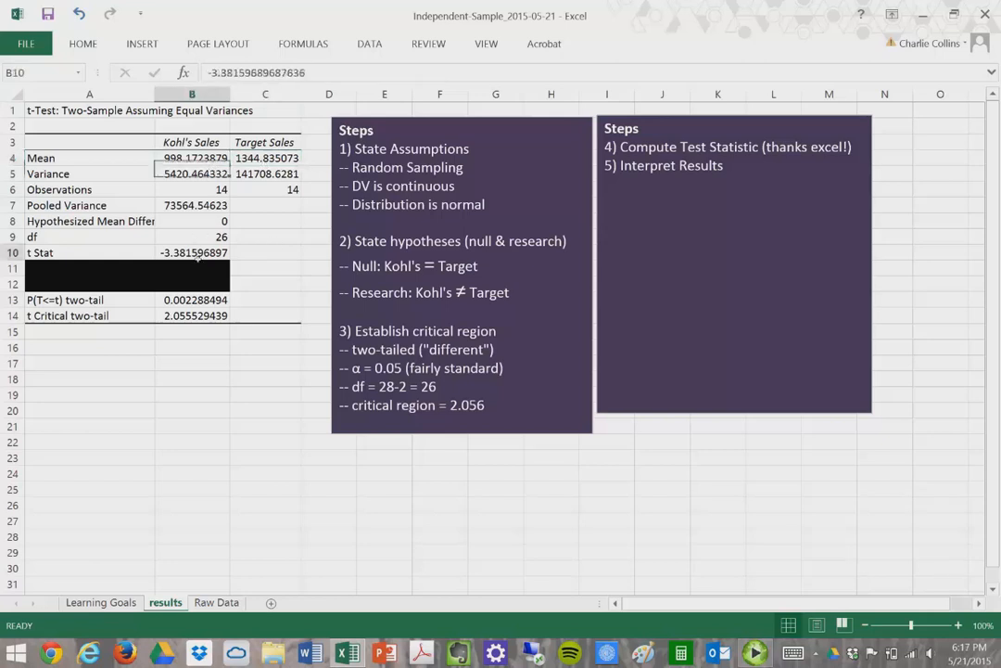
left_click_drag(147, 252, 190, 252)
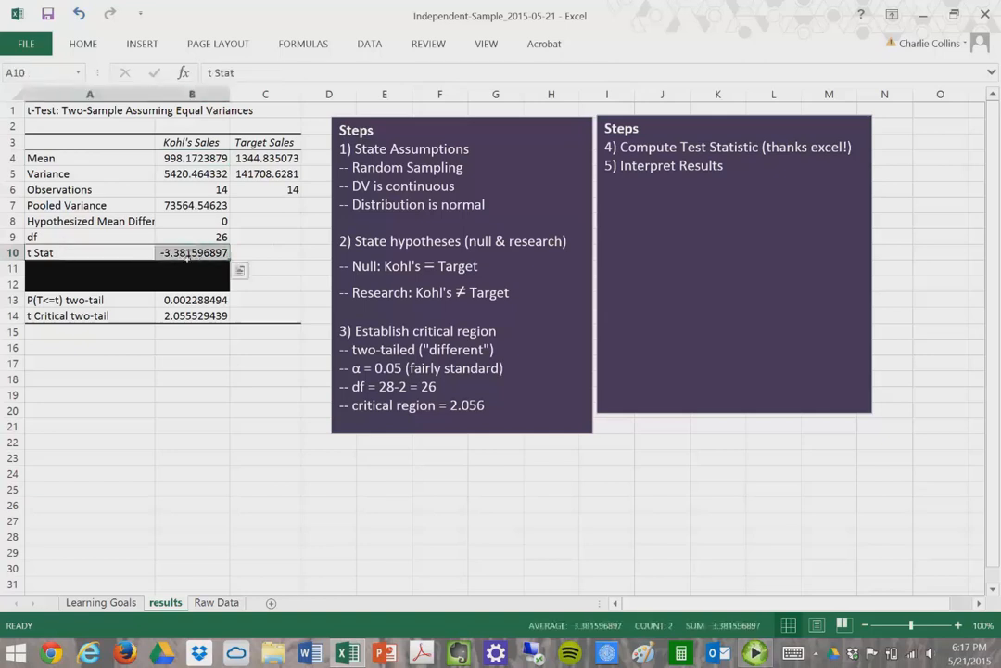
left_click_drag(125, 317, 190, 316)
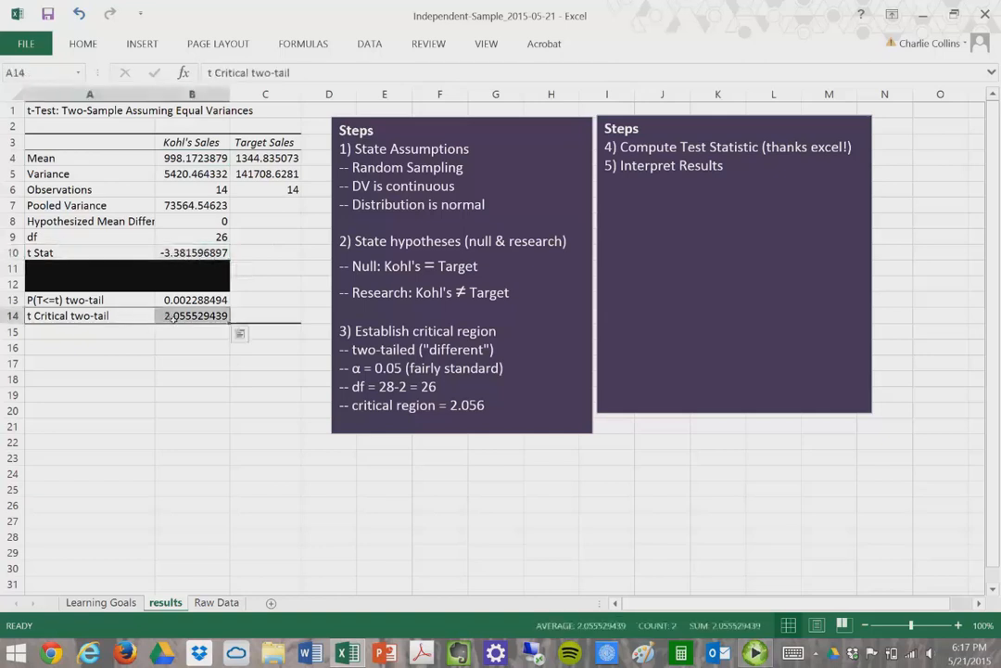
left_click_drag(134, 252, 190, 252)
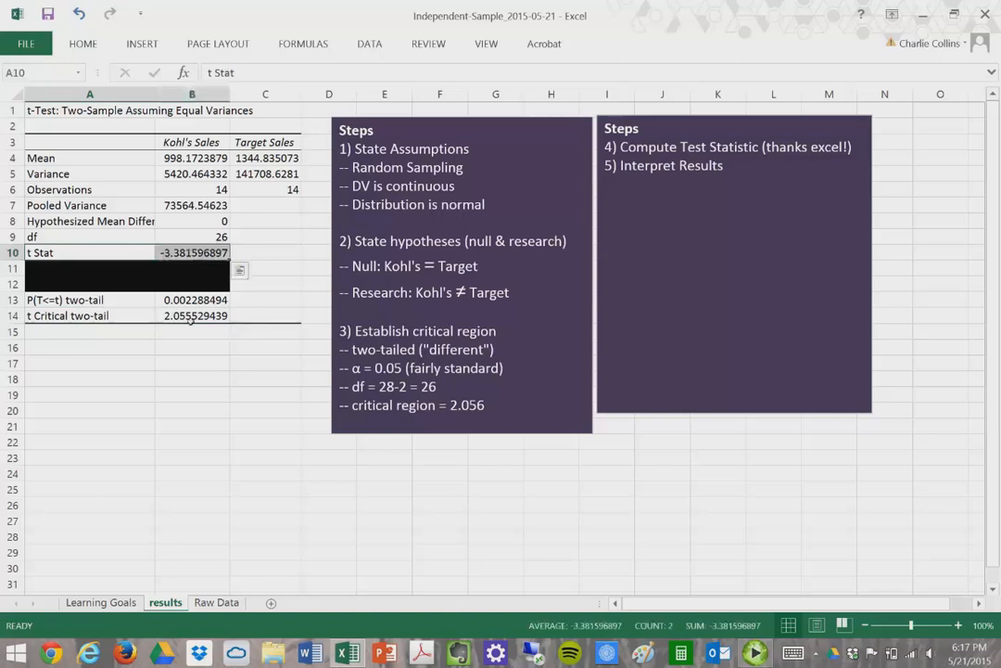
left_click(190, 317)
left_click_drag(113, 317, 190, 317)
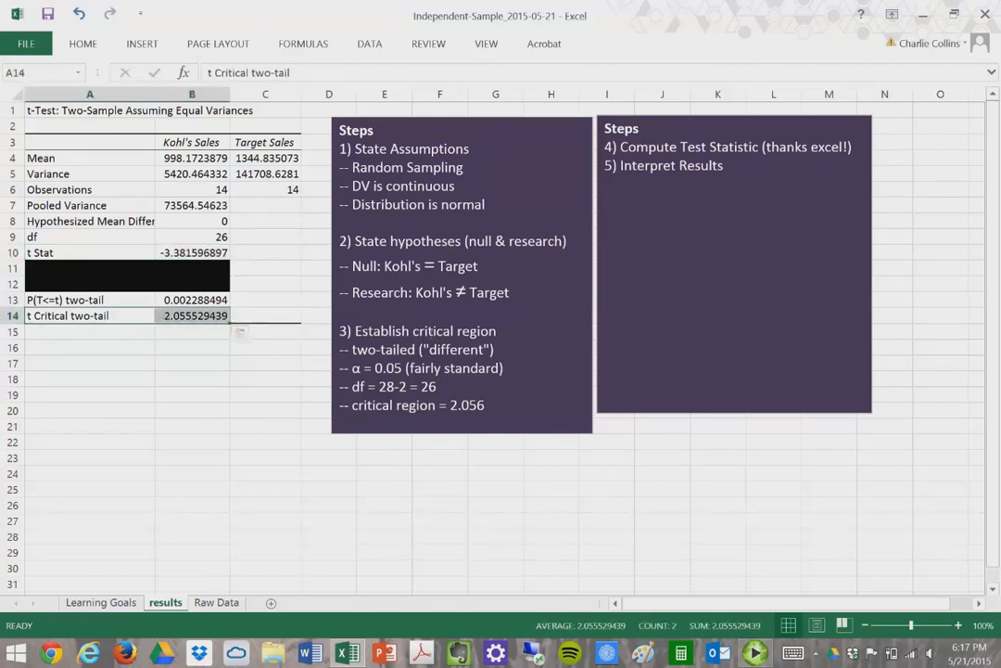
Examine the null and research hypotheses, along with the P(T<=t) two-tail row of the output
left_click_drag(519, 295, 340, 293)
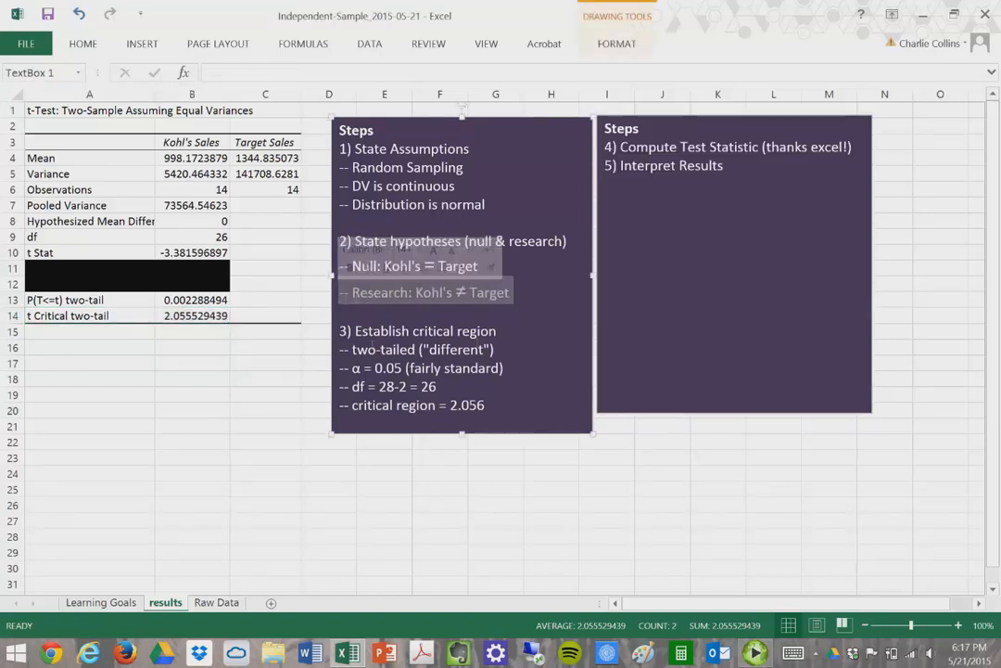
left_click(237, 361)
left_click_drag(142, 305, 192, 302)
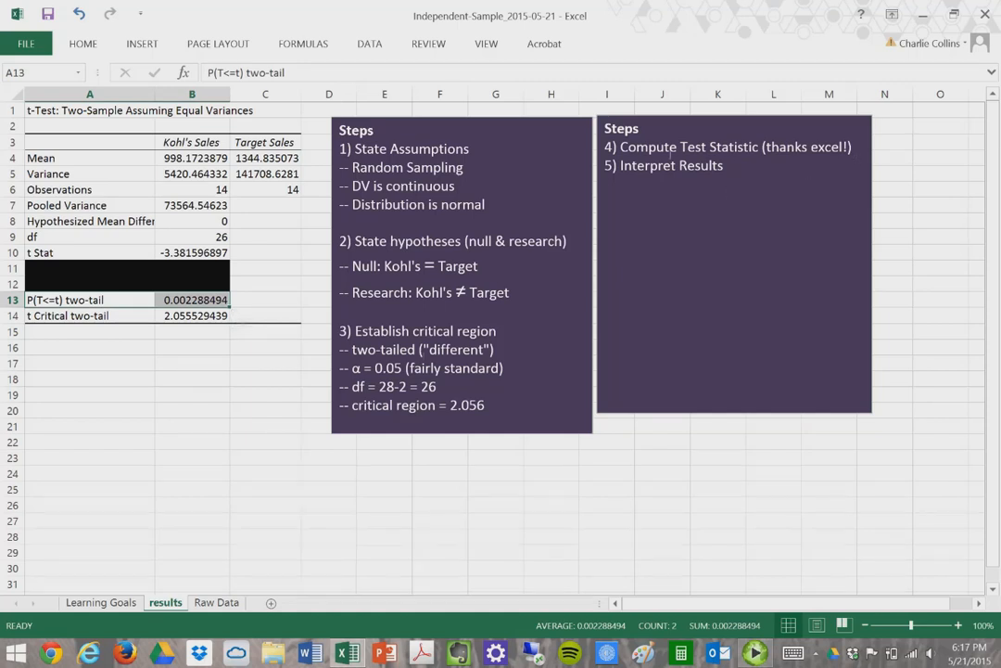
Add "--Reject the NULL (accept the research hypothesis)" below Interpret Results, leave a blank line and open a quotation mark
left_click(725, 167)
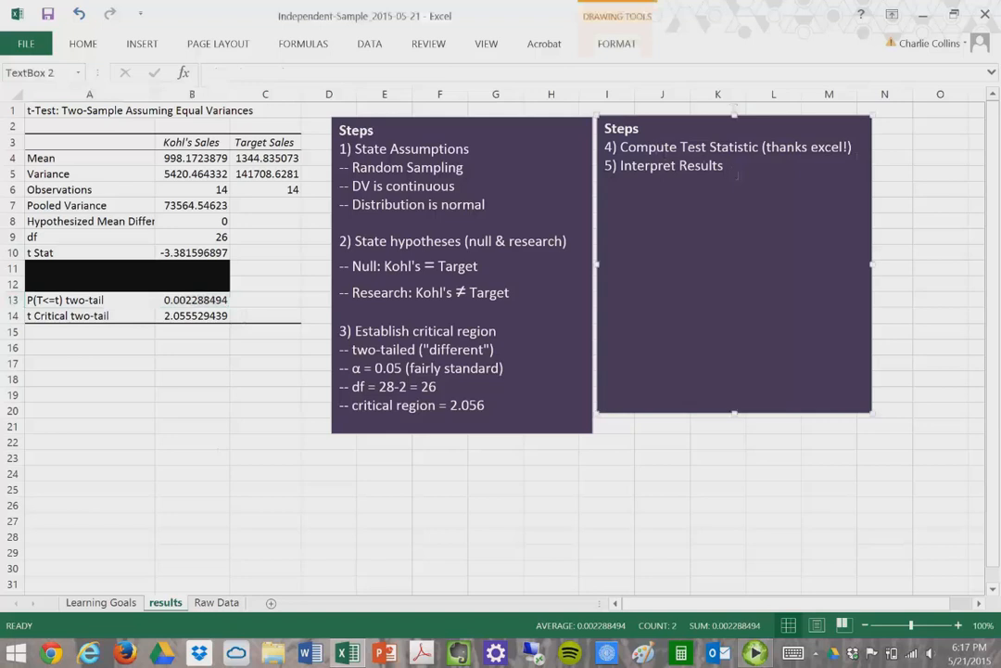
type("--Reject the")
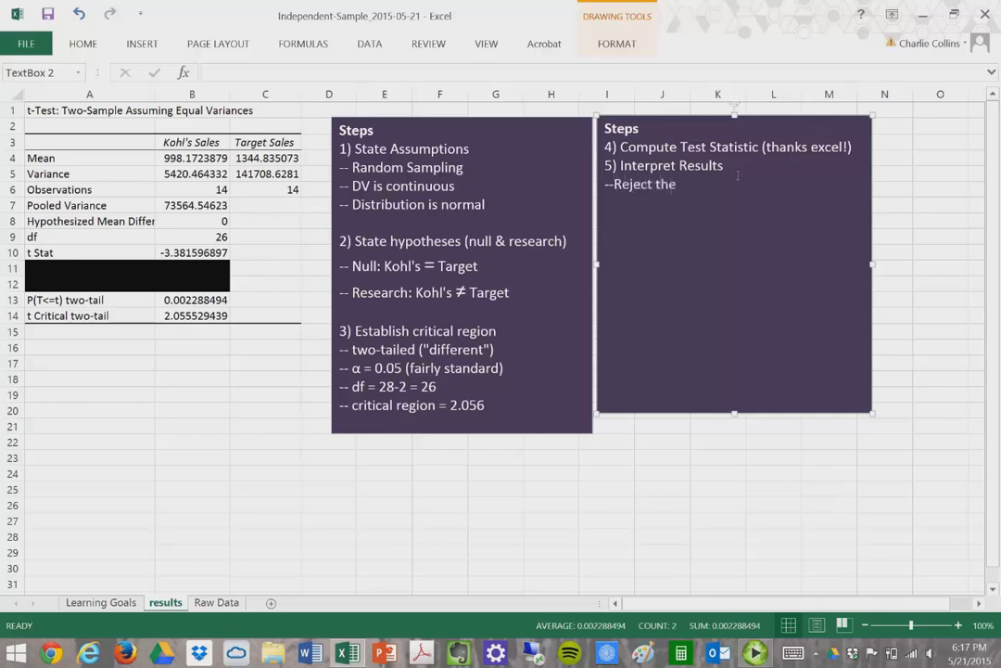
type(" NULL (accept the research hy")
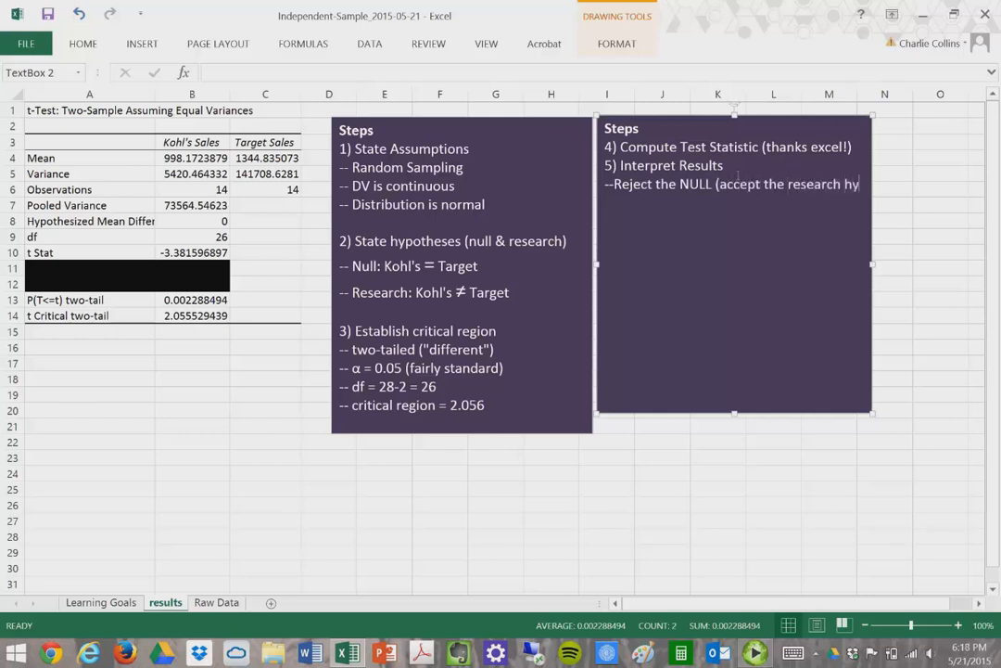
type("pothe")
type("is)")
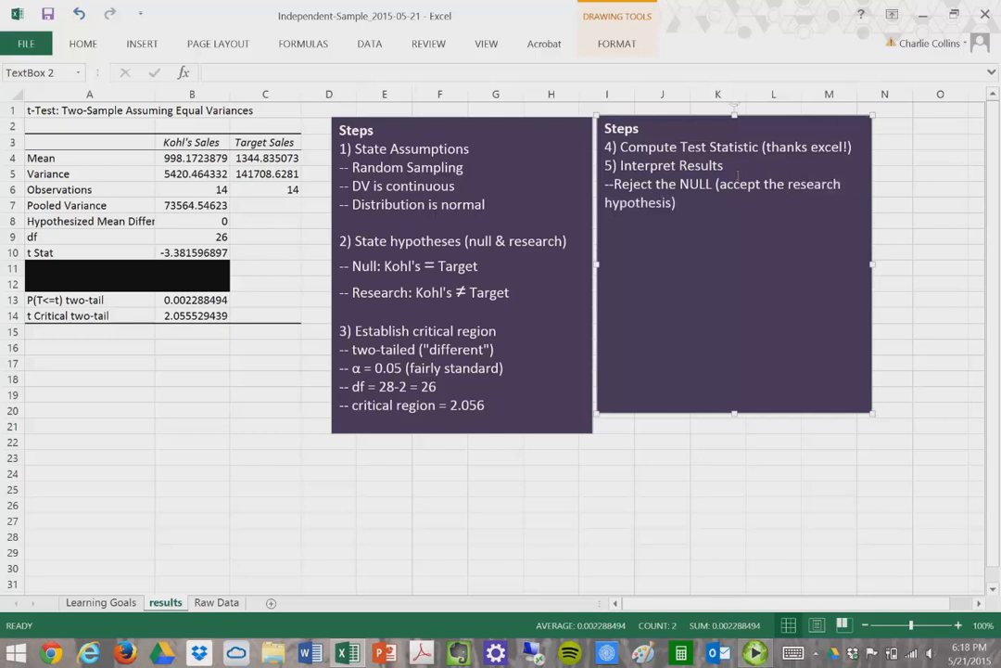
key("Return")
key("Return")
type("\"")
type("There is a")
type(" sig")
key("BackSpace")
key("BackSpace")
key("BackSpace")
key("BackSpace")
key("BackSpace")
key("BackSpace")
key("BackSpace")
key("BackSpace")
key("BackSpace")
key("BackSpace")
key("BackSpace")
key("BackSpace")
key("BackSpace")
key("BackSpace")
Begin the conclusion with "An independent-sample t-test revealed a significant difference between Kohl's and Target sales over the holiday season with Target ("
type("An independent-sample t")
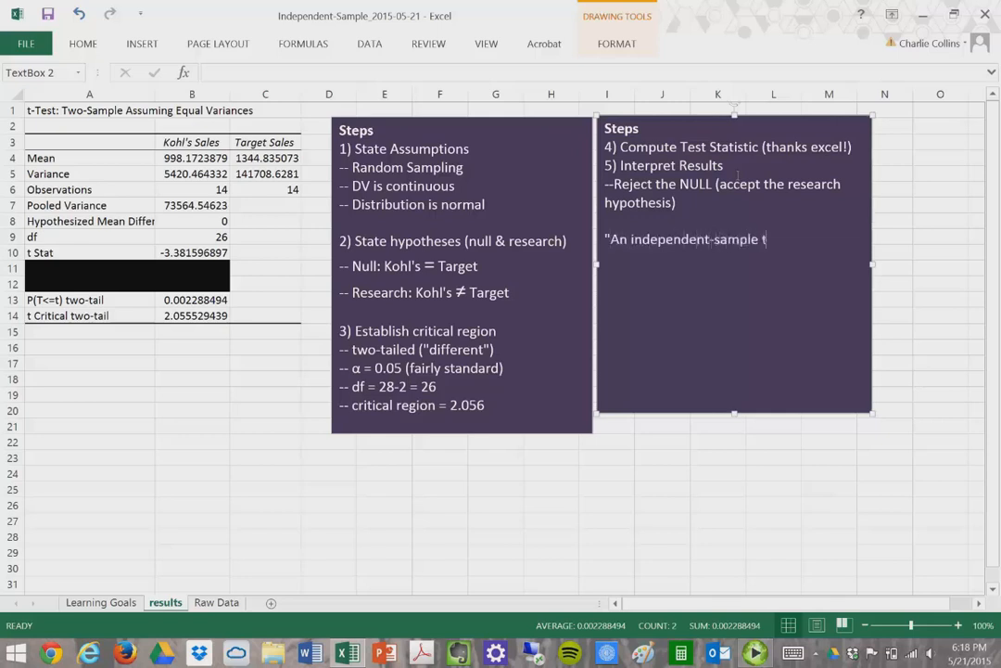
type("-test revealed a")
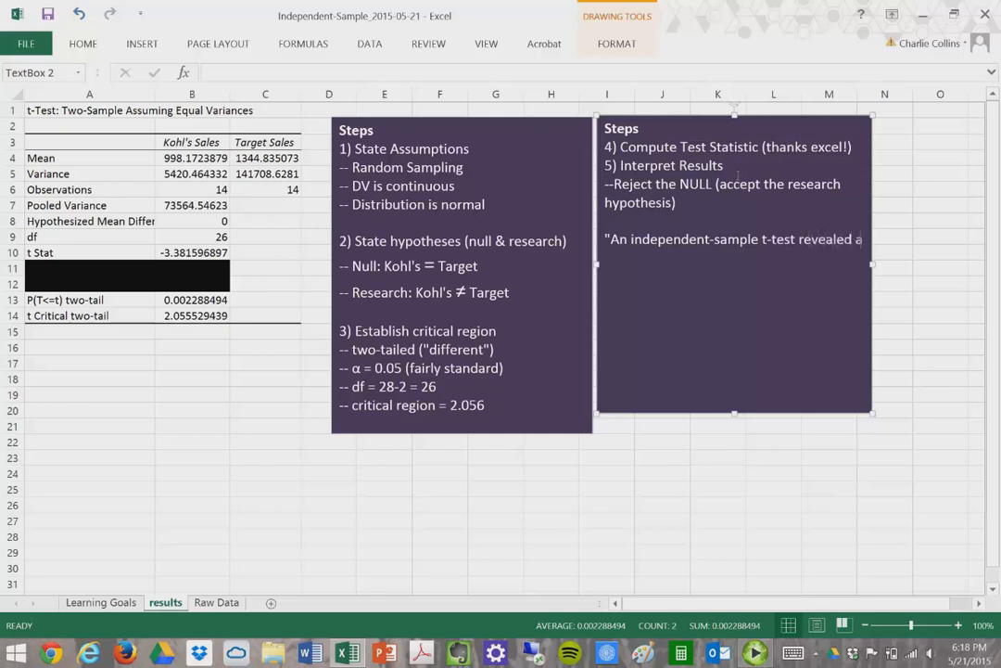
type(" significant differenece")
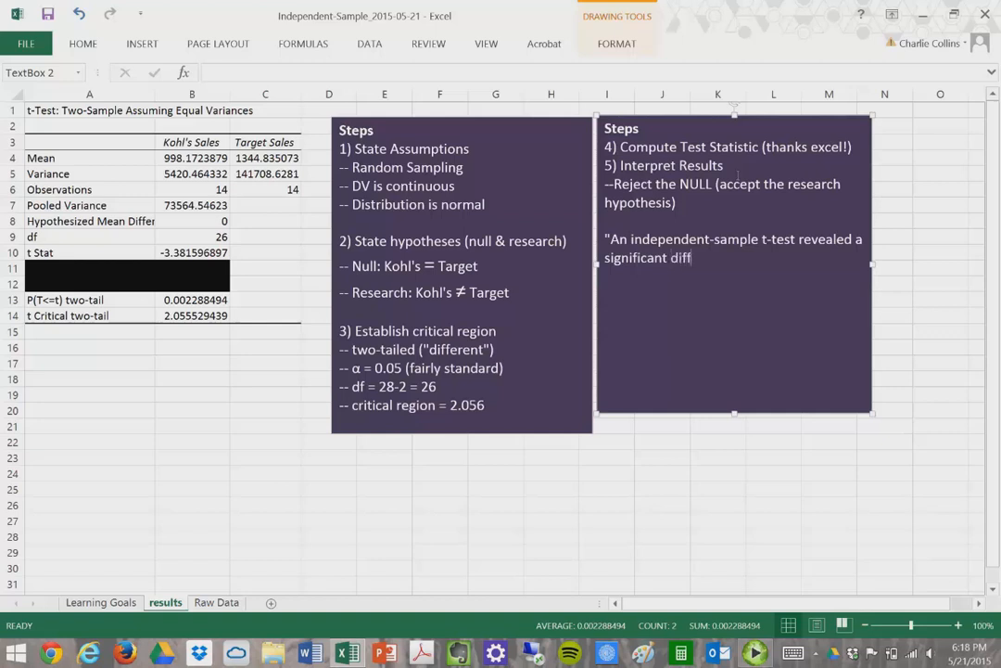
key("BackSpace")
key("BackSpace")
key("BackSpace")
type("ce between Kohl's and Target ")
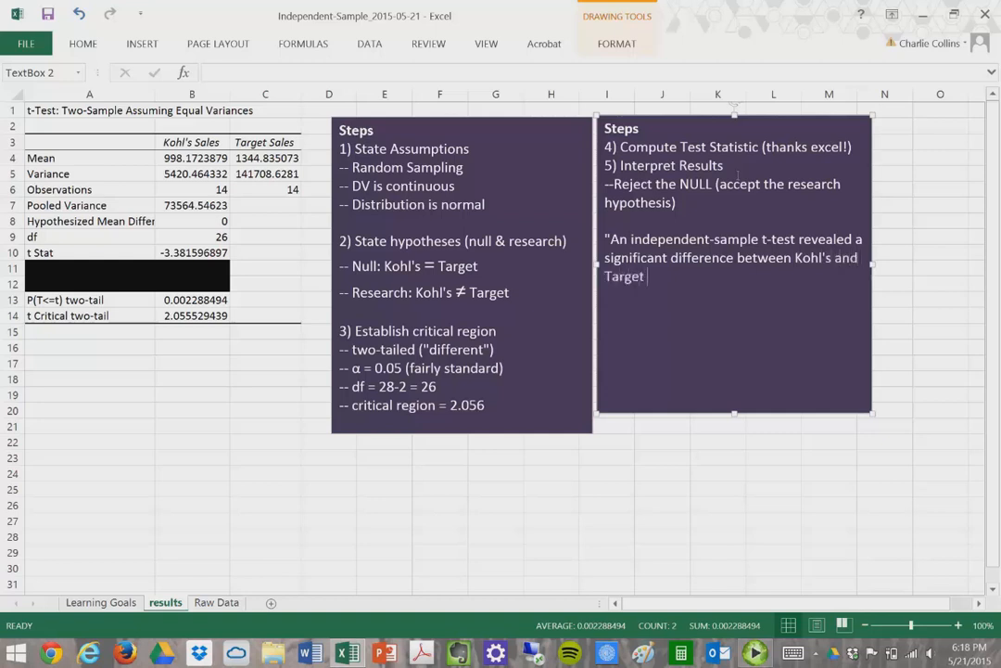
type("sales over the ")
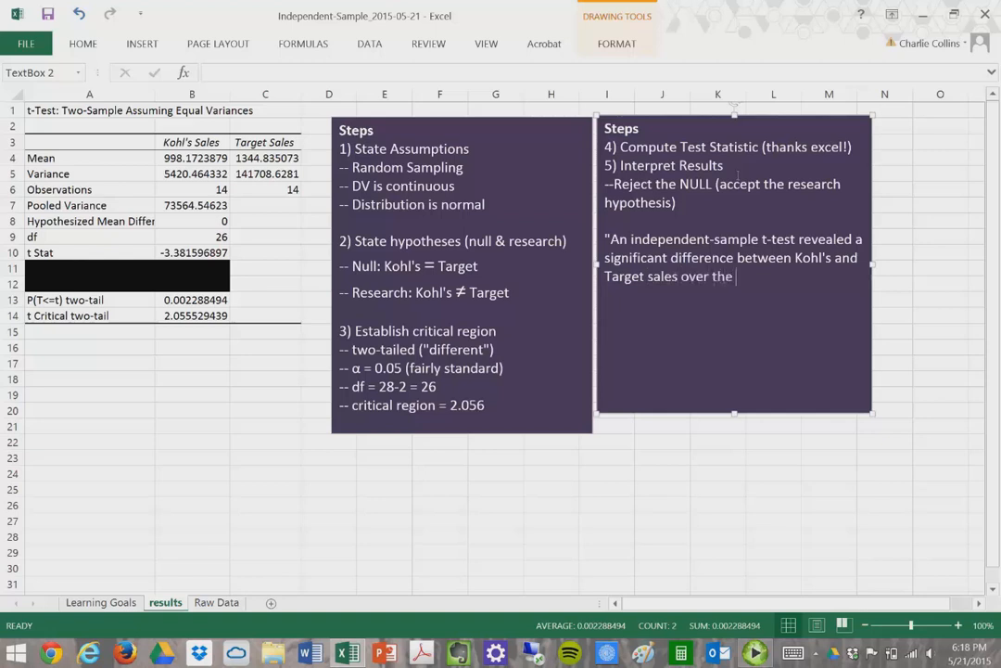
type("holiday season with ")
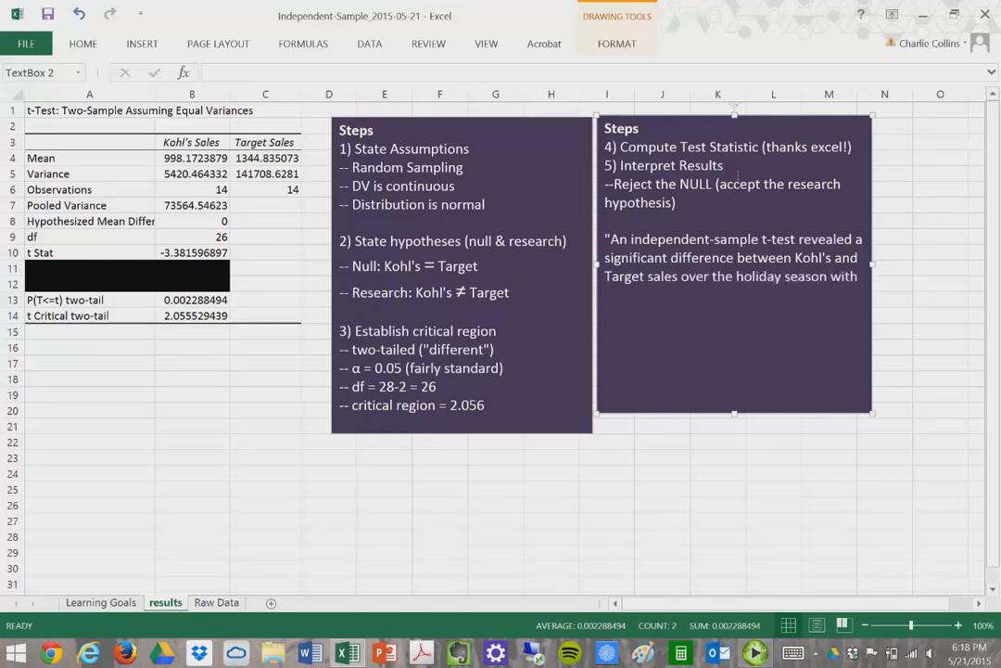
type("Target ")
type("(")
type("m")
key("BackSpace")
type("mean=")
key("BackSpace")
key("BackSpace")
key("BackSpace")
key("BackSpace")
key("BackSpace")
left_click(83, 43)
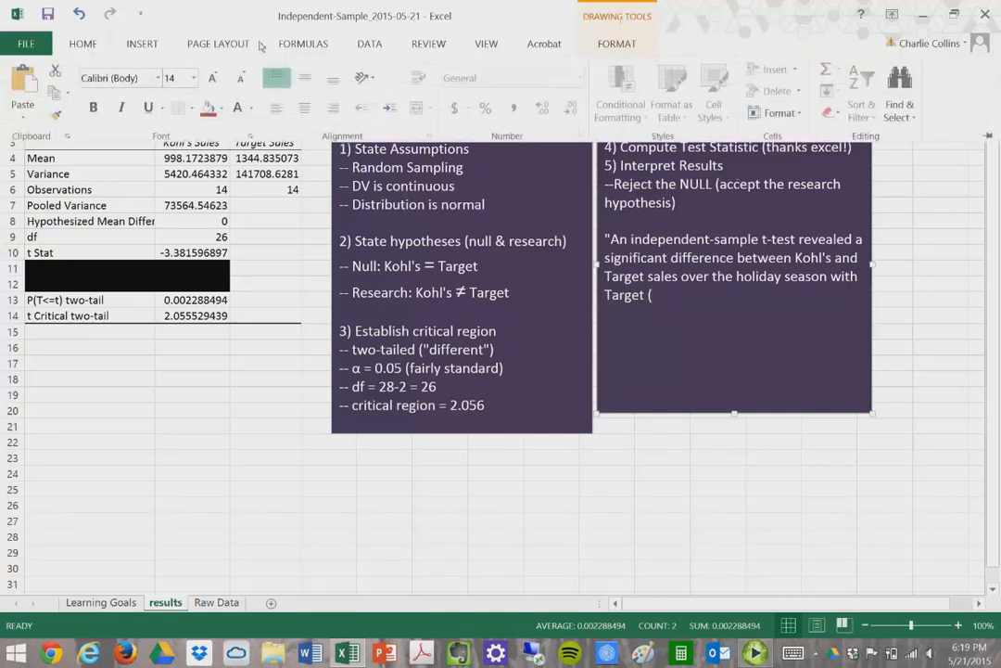
left_click(130, 39)
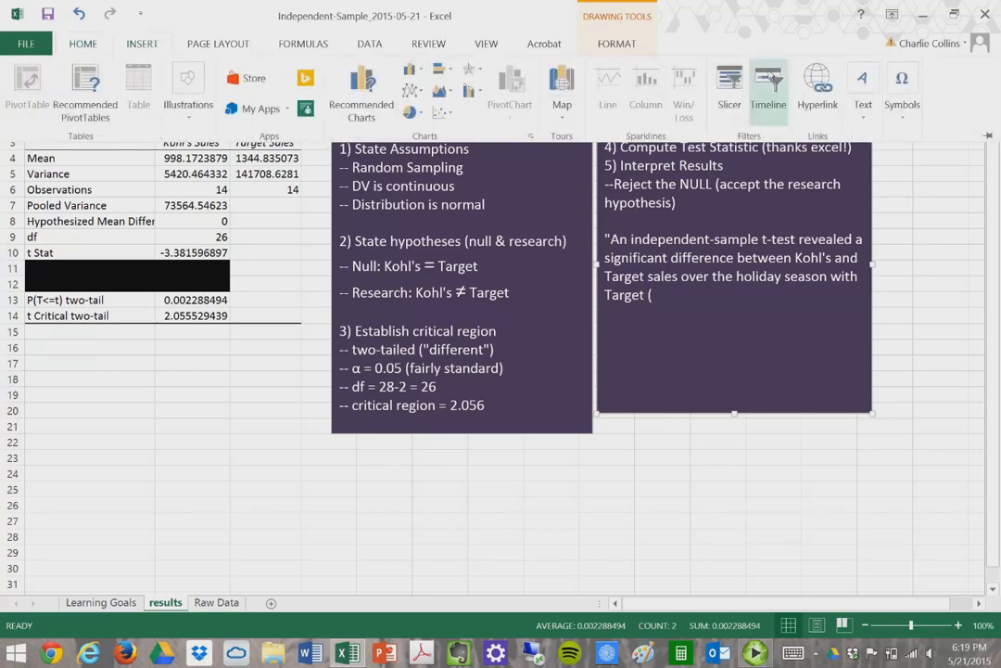
left_click(902, 91)
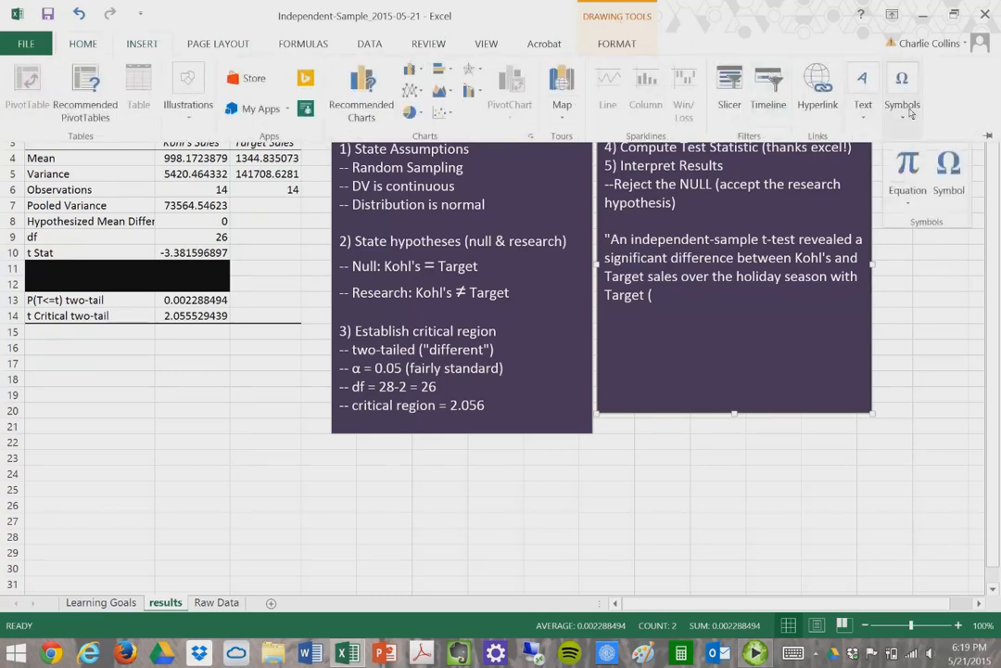
left_click(949, 172)
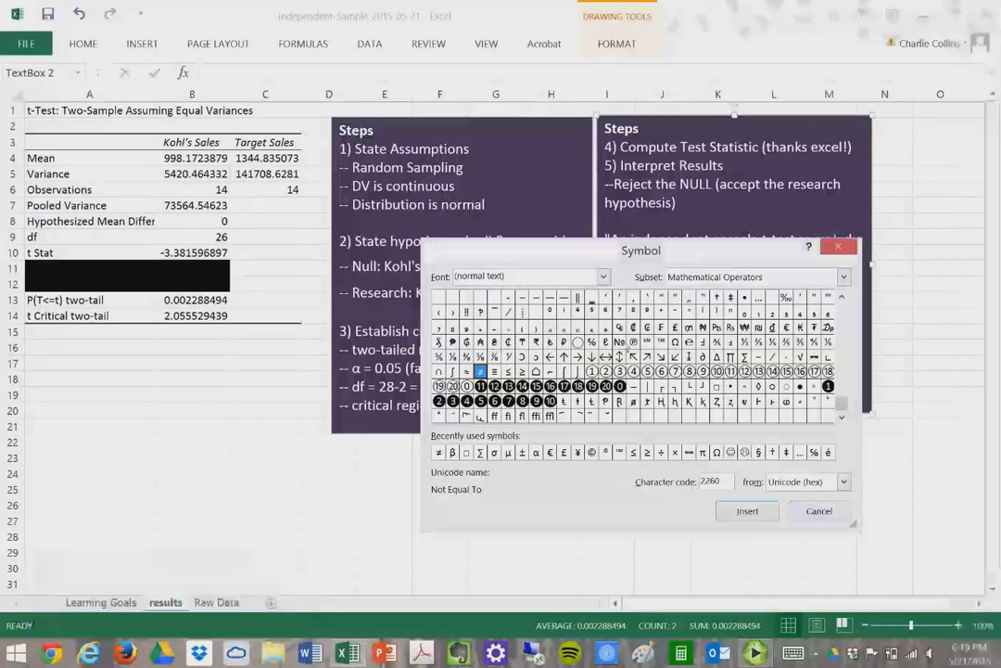
left_click(817, 512)
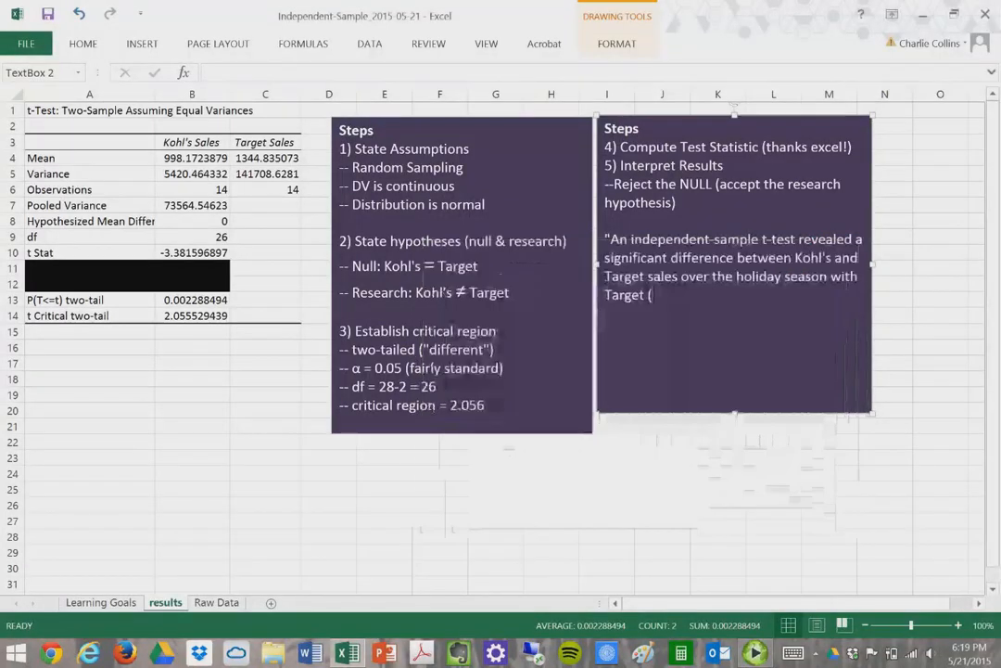
Insert an equation after the open parenthesis following Target, with a bar accent over X as the sample-mean symbol
left_click(153, 46)
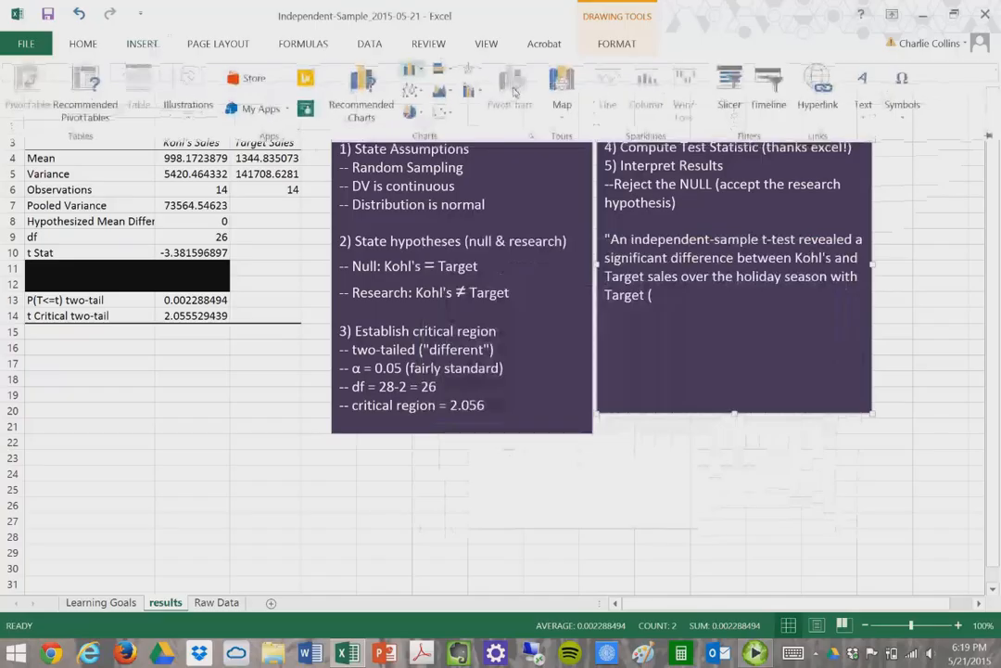
left_click(902, 93)
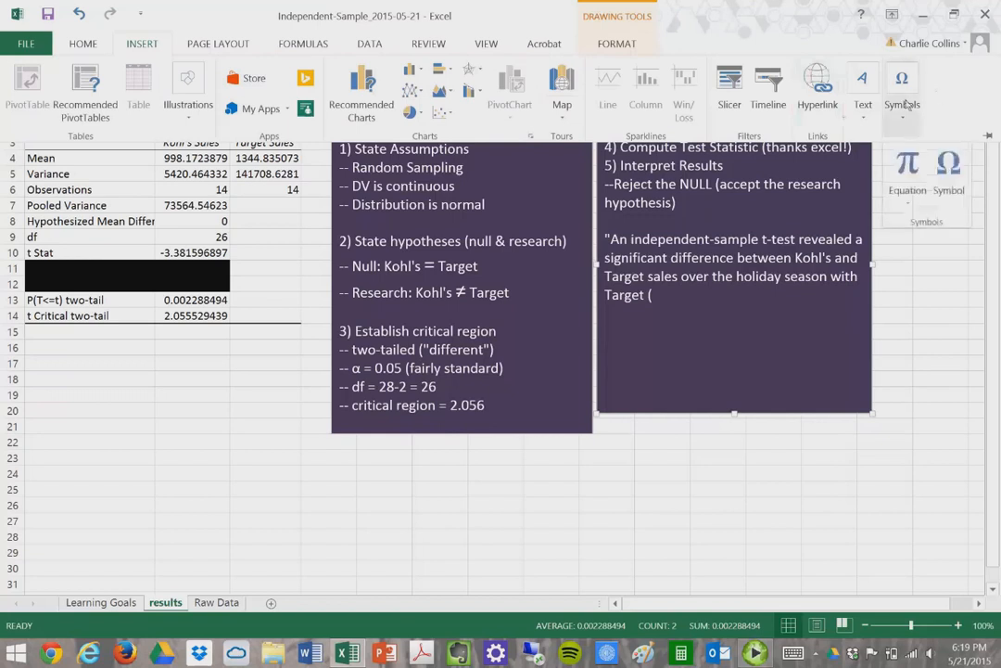
left_click(908, 159)
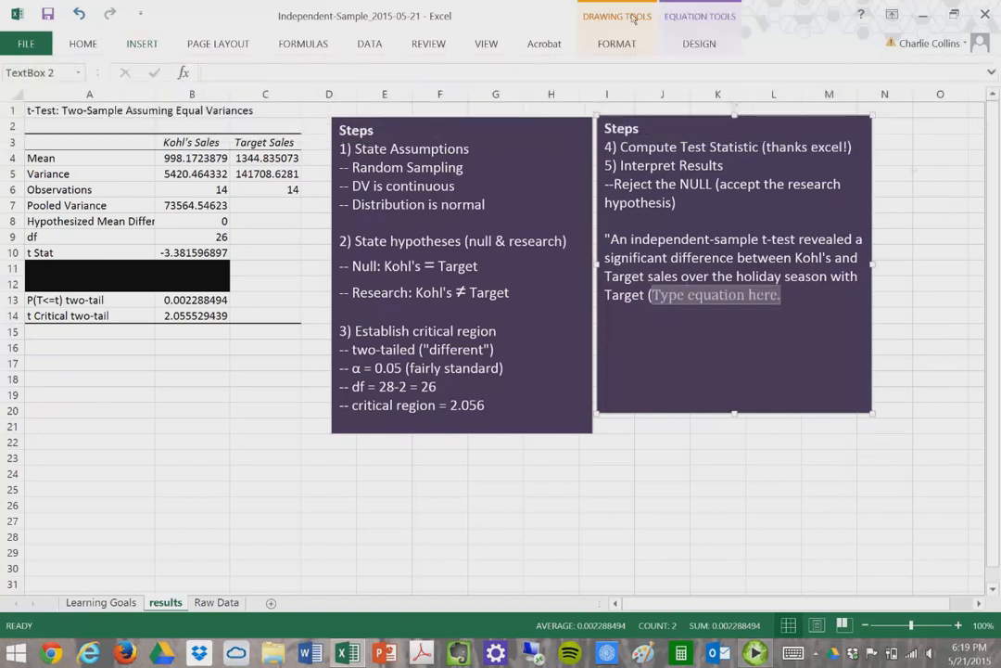
left_click(699, 45)
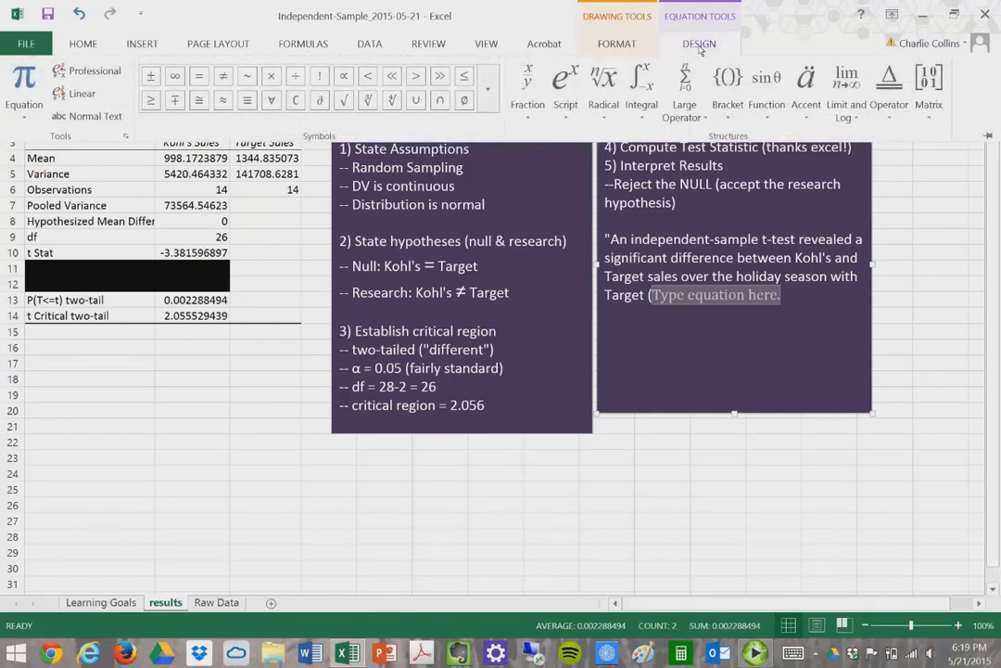
left_click(888, 102)
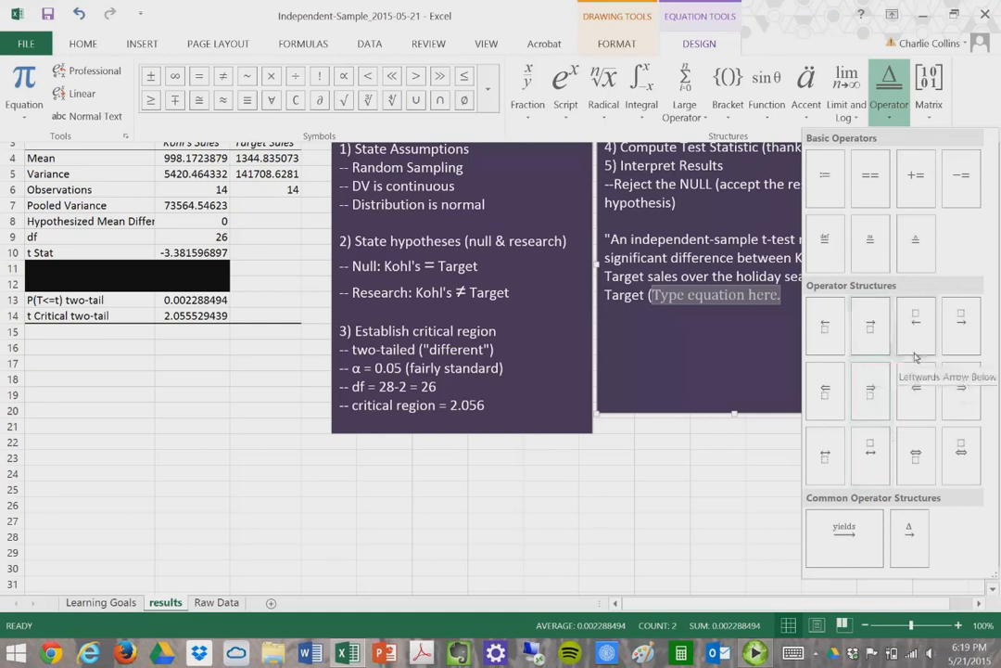
left_click(808, 104)
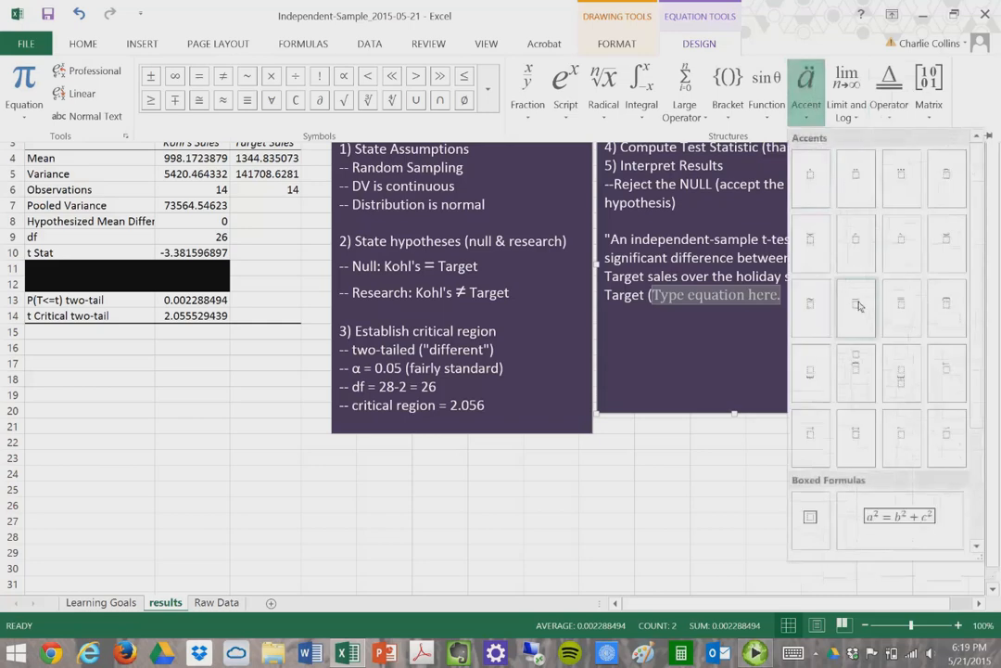
left_click(858, 306)
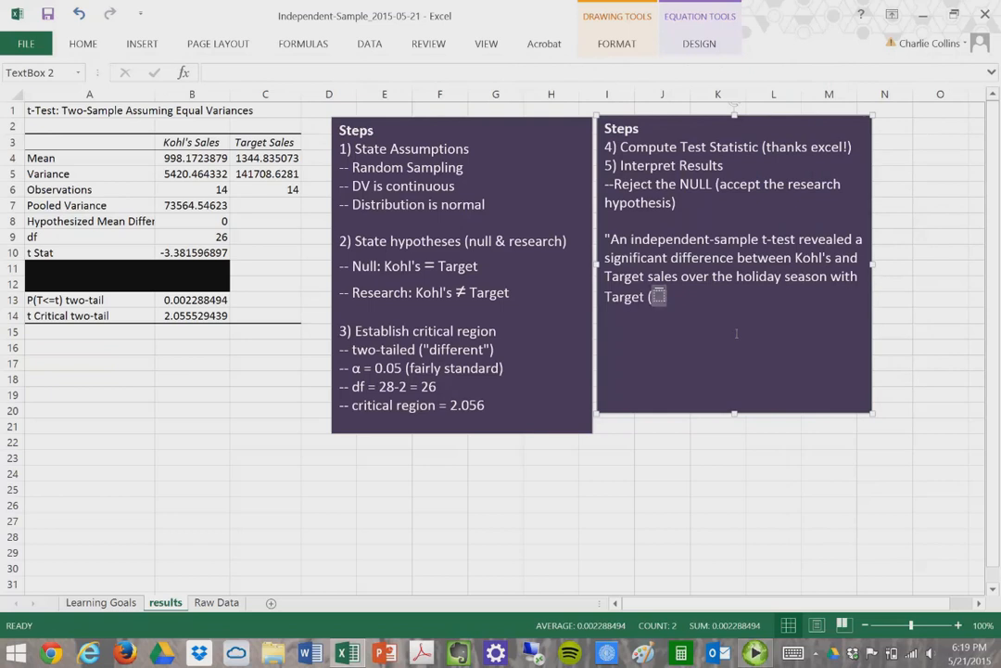
type("X̄")
key("Right")
Continue the sentence after the mean symbol with "=$1344.84 per day) averaging more sales compared to Kohl's"
type("=")
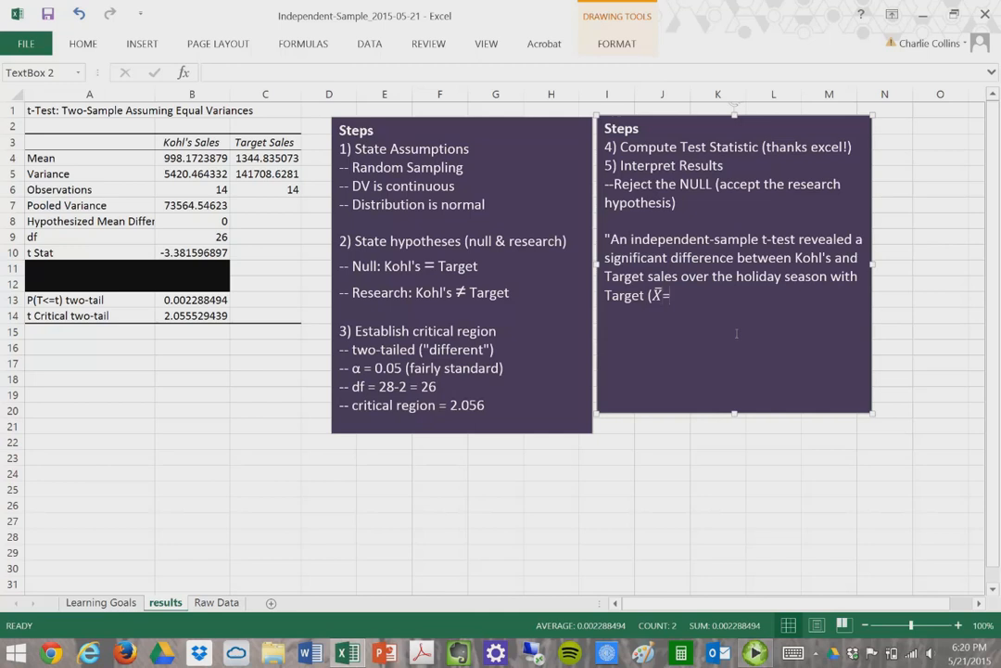
type("$1344.84")
type("per day)")
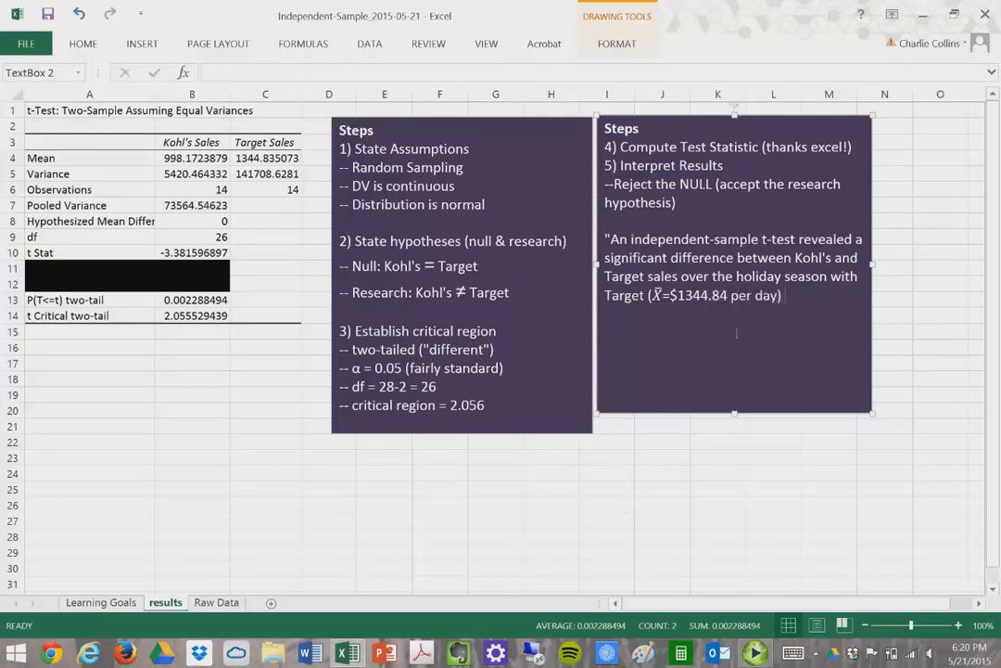
type(" averaging mo re sa")
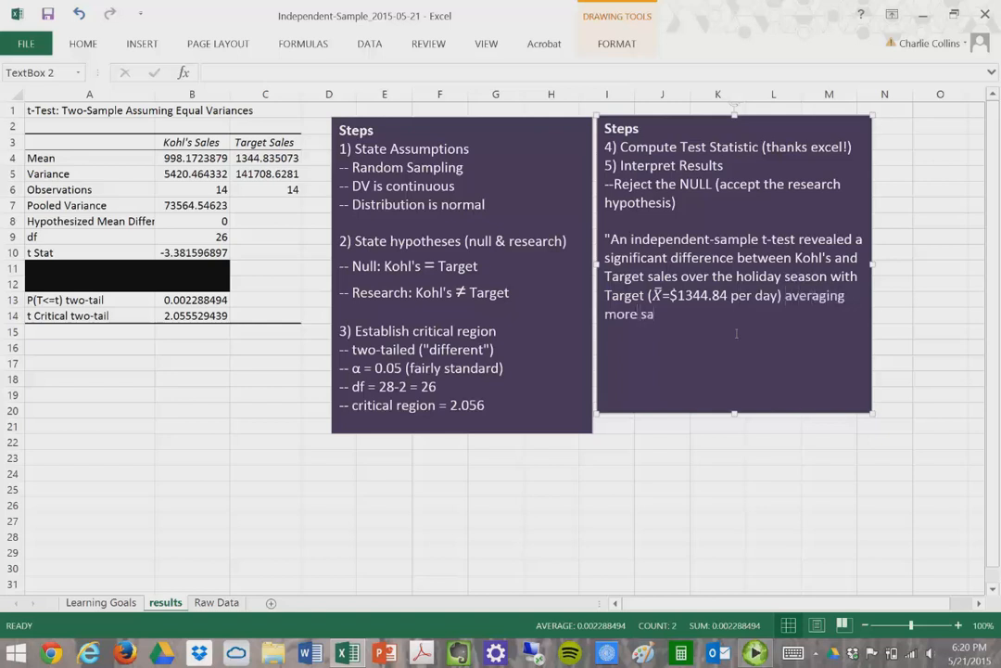
type("les compared to Kohl's")
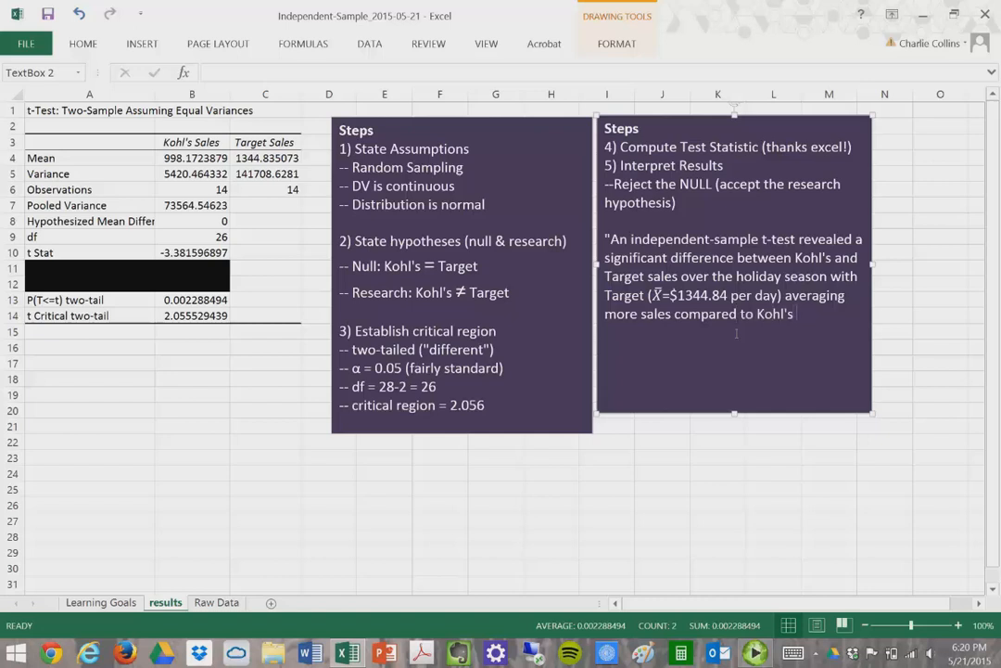
Copy Target's parenthesised mean, including the X̄ symbol, to the end of the sentence after Kohl's
left_click_drag(784, 296, 651, 303)
key("ctrl+c")
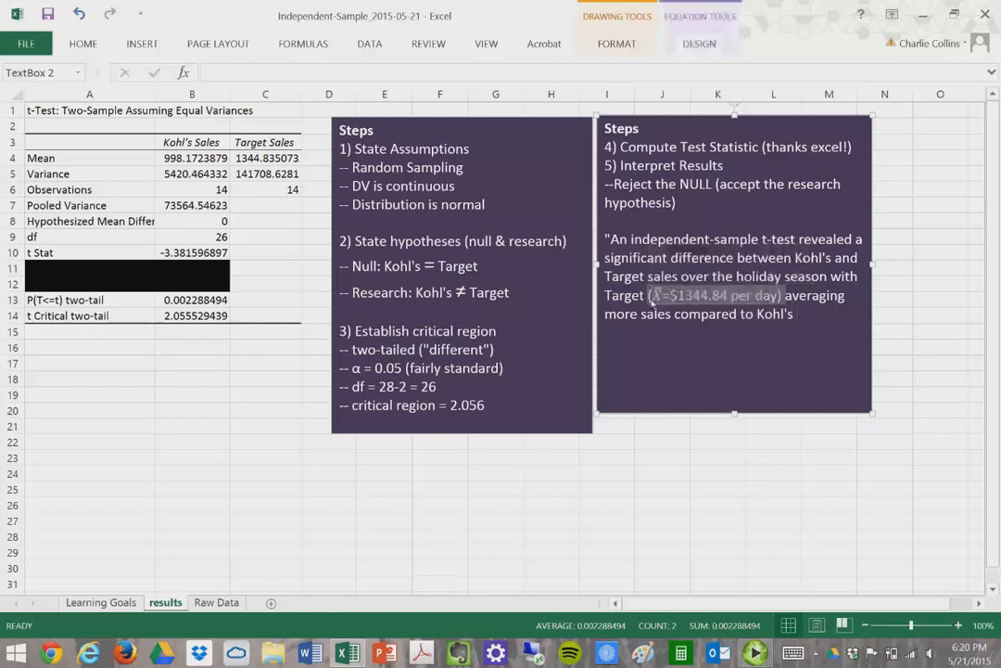
left_click(816, 320)
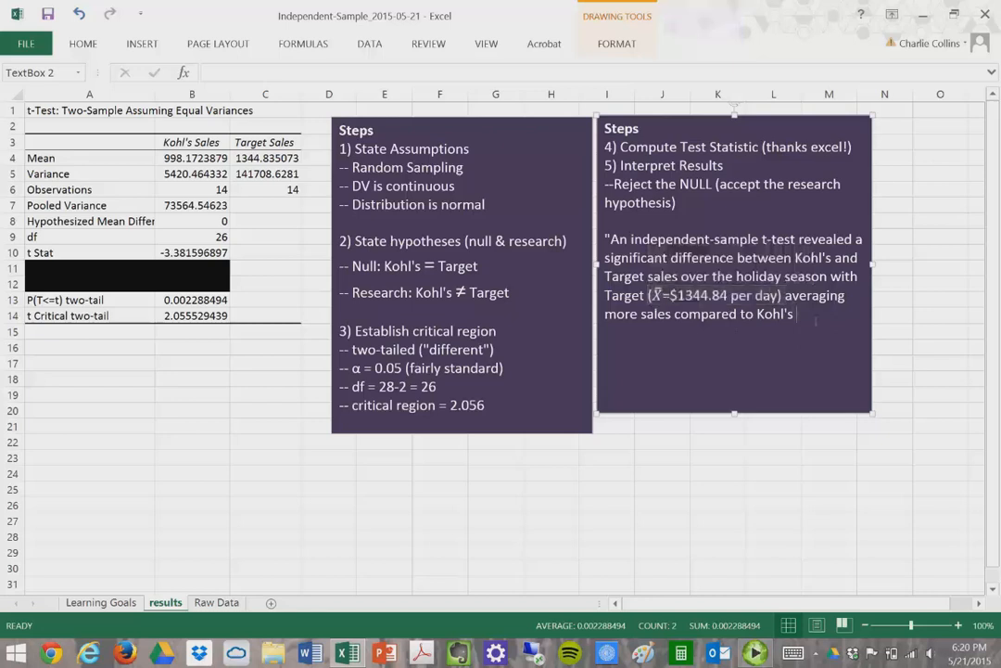
key("ctrl+v")
Format the text from "more sales compared to Kohl's" through the pasted mean with a white font color and size 14
left_click_drag(698, 335, 608, 317)
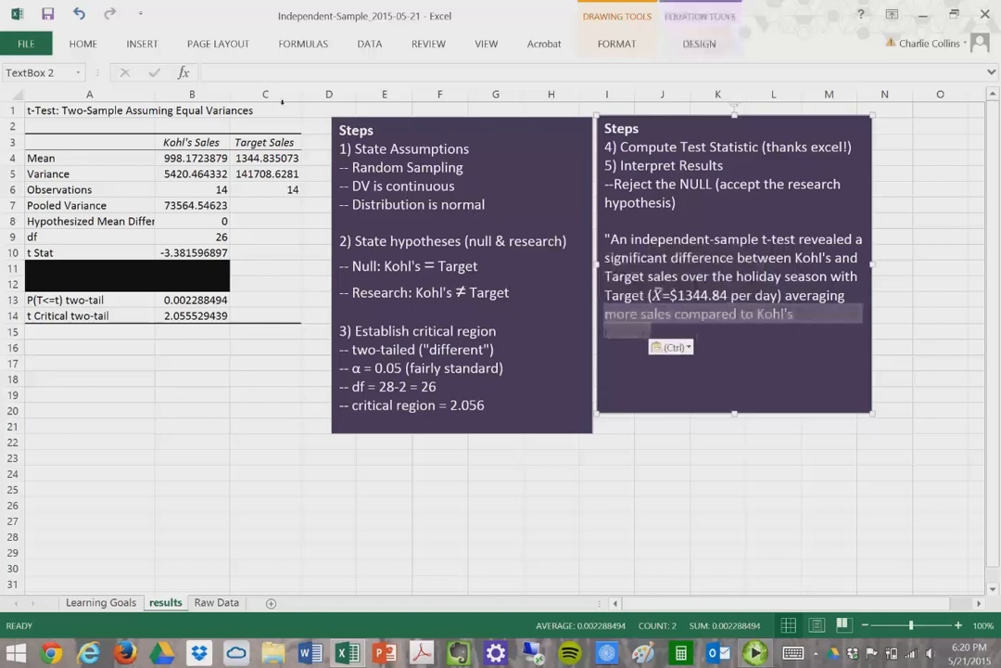
left_click(80, 44)
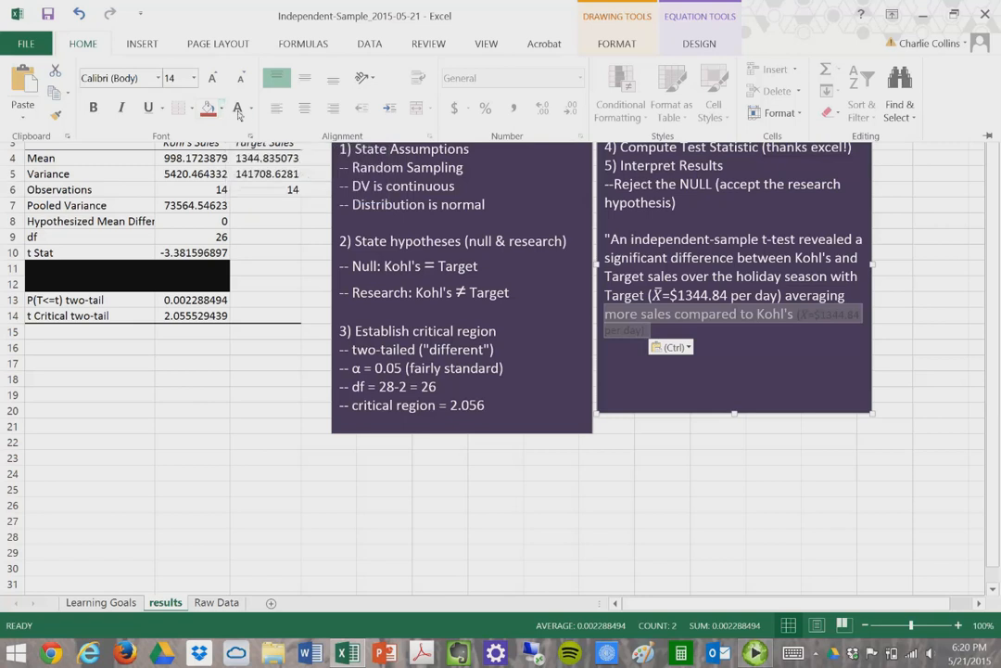
left_click(240, 110)
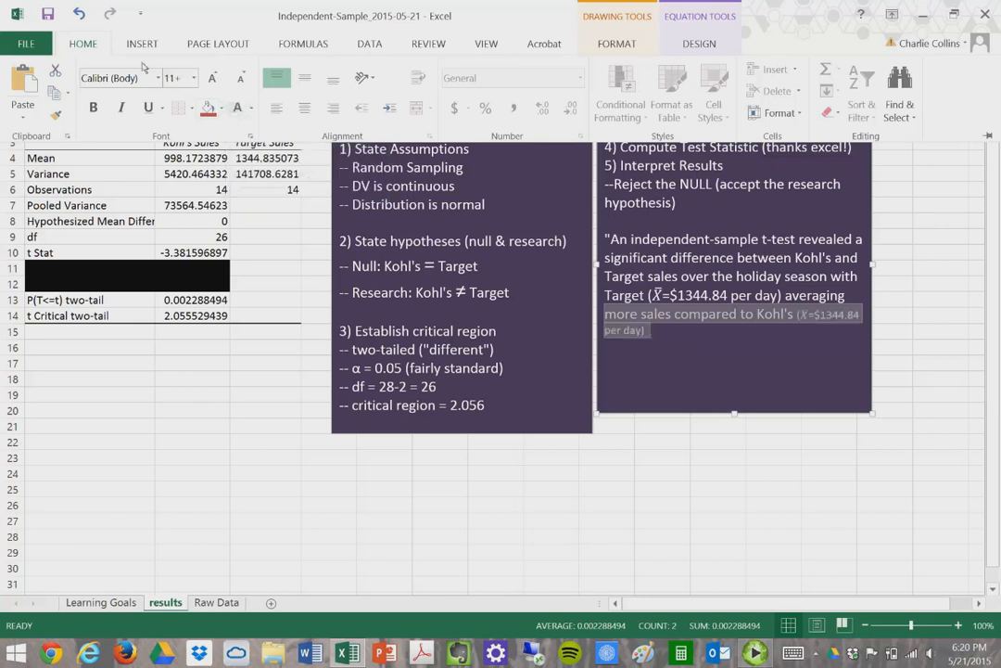
left_click(185, 81)
type("14")
key("Return")
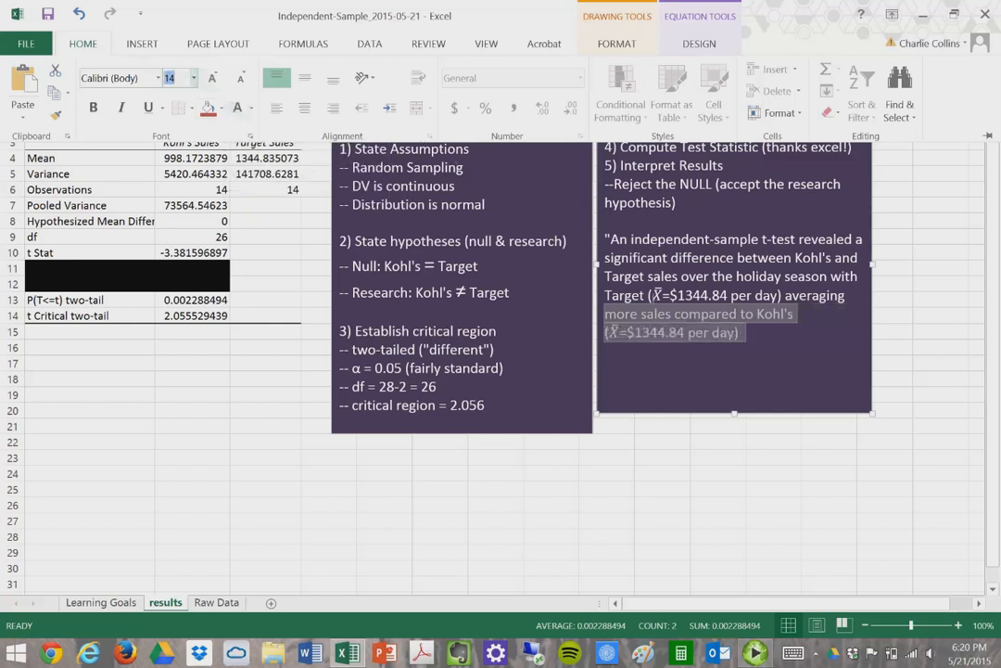
Replace the copied amount in the parentheses after Kohl's with $998.17, keeping the "per day" wording
left_click(680, 336)
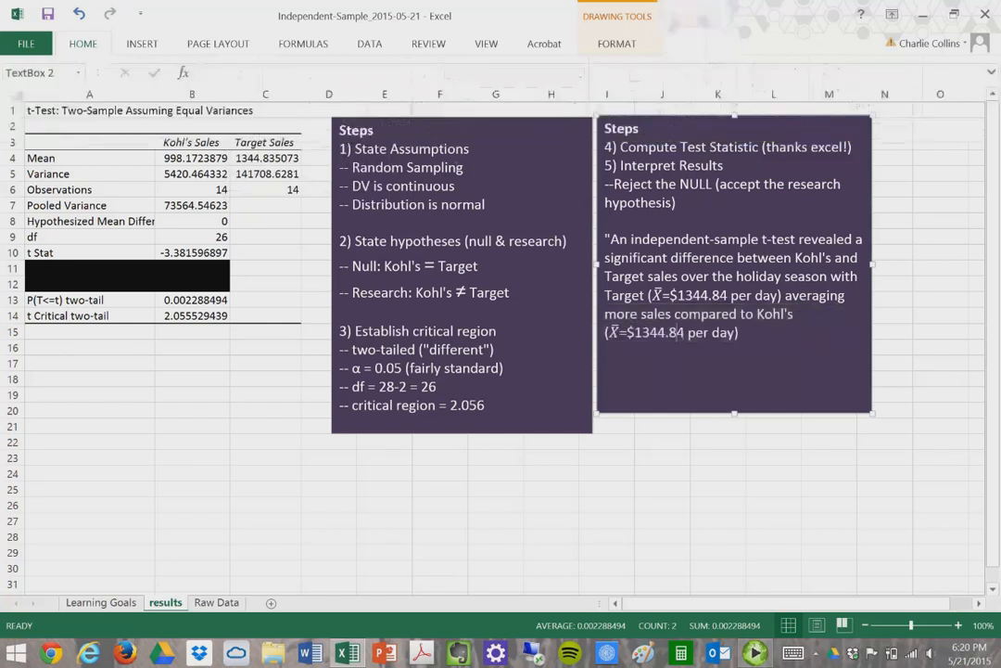
key("ctrl")
key("BackSpace")
key("BackSpace")
key("BackSpace")
key("BackSpace")
key("BackSpace")
key("BackSpace")
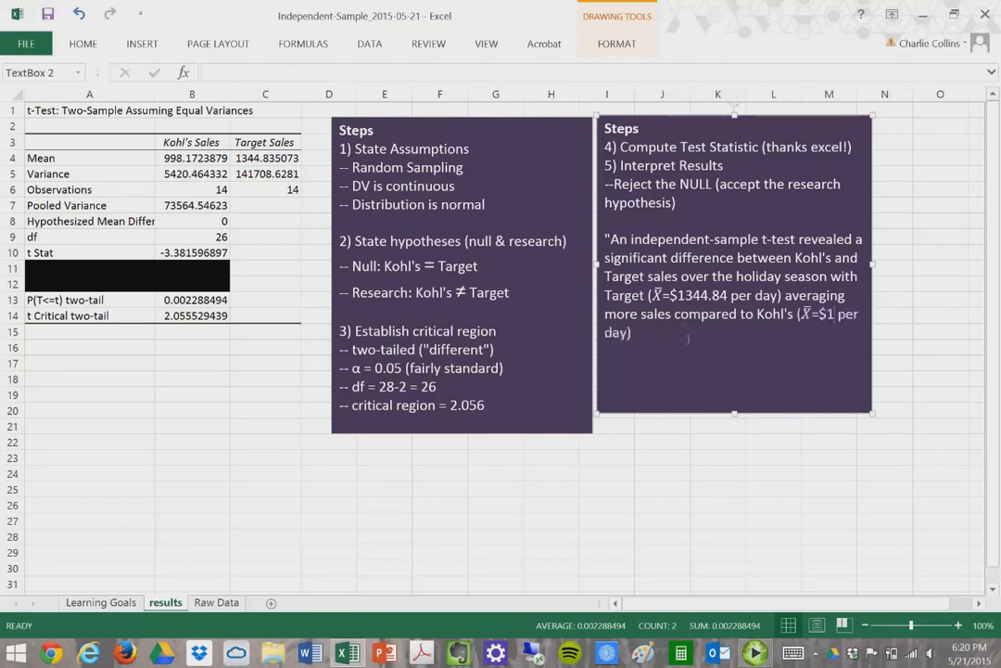
type("99")
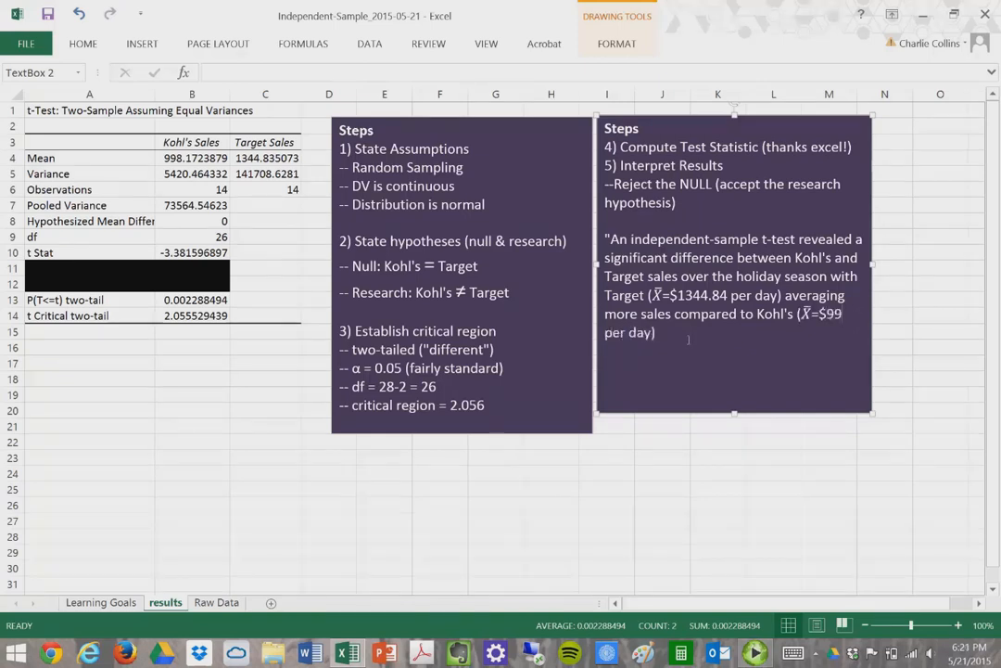
type("8")
left_click(265, 583)
type(".")
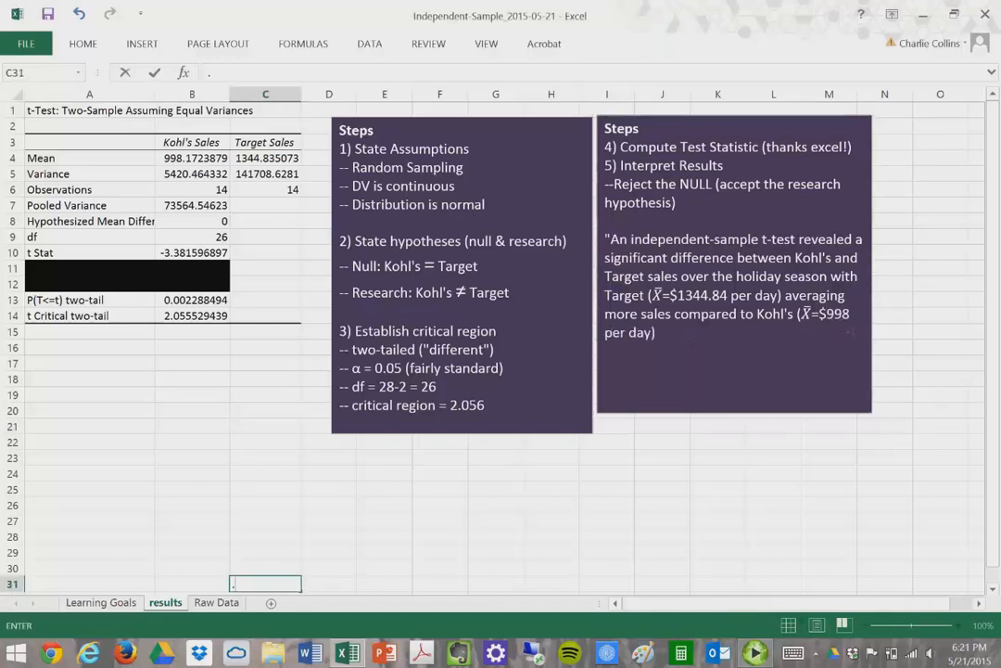
left_click(862, 324)
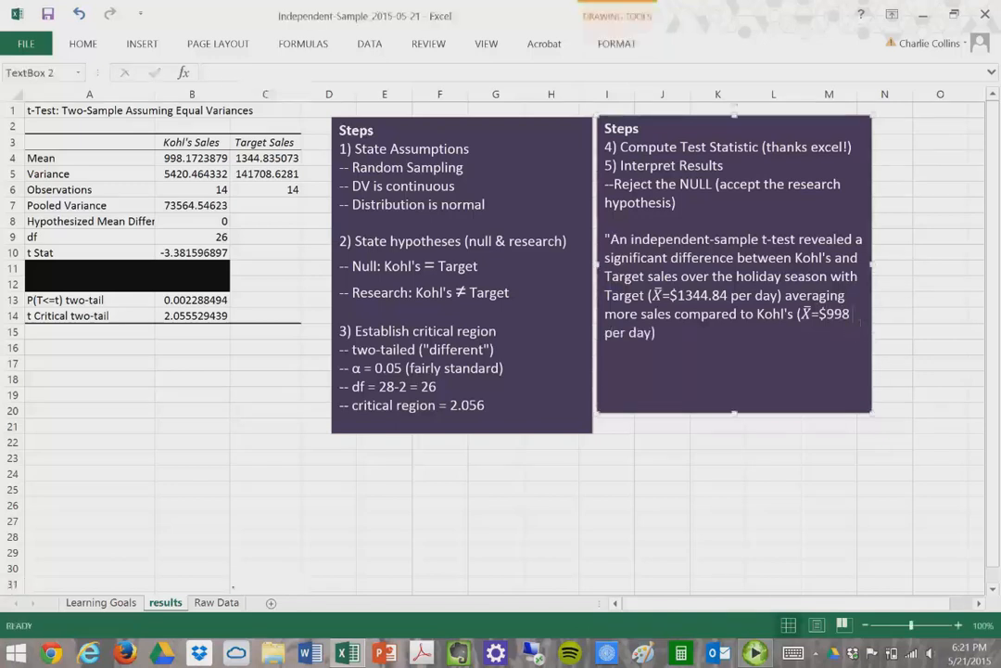
key("Delete")
type("17 per day")
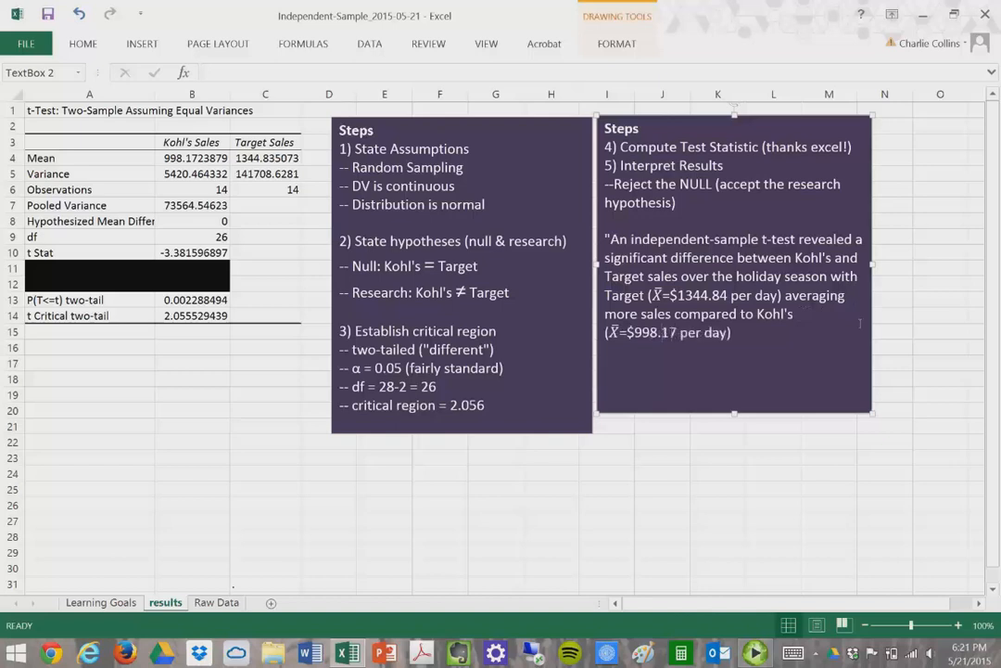
End the interpretation sentence with a period and closing quotation mark, and switch to the Learning Goals sheet
left_click_drag(859, 324, 772, 344)
left_click(770, 344)
type(".\"")
left_click_drag(766, 341, 609, 243)
left_click(765, 342)
left_click(110, 611)
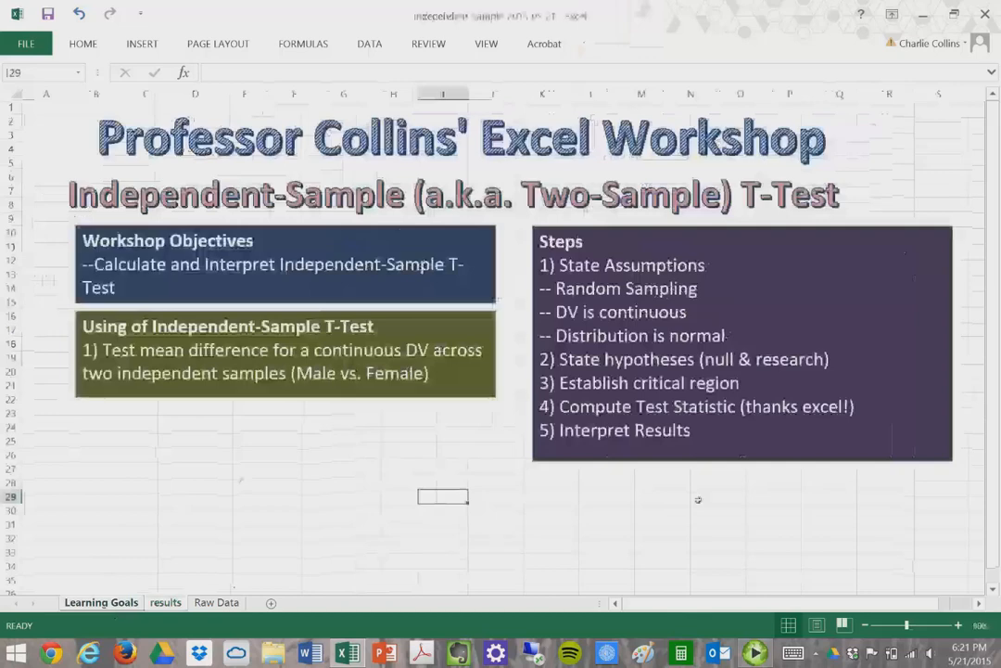